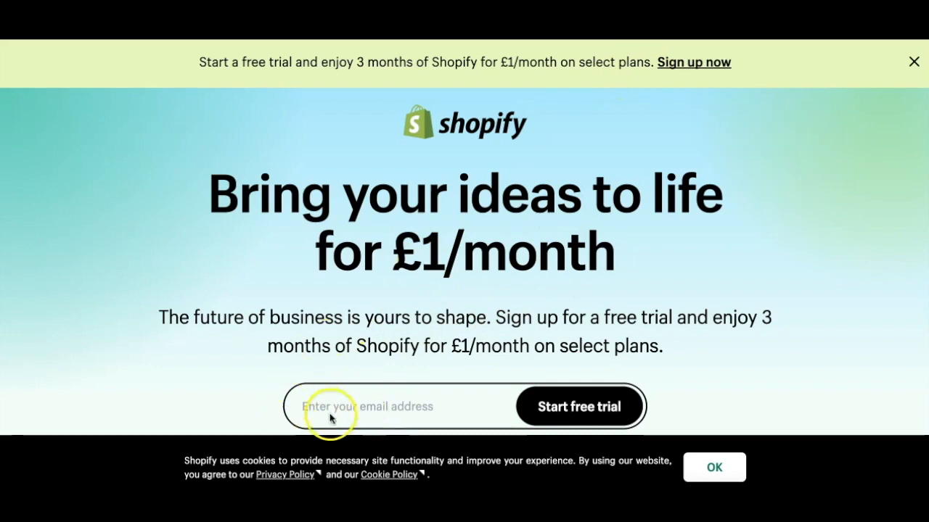
Start the free trial sign-up, answering "I'm just starting" and choosing "An online store" as the place to sell.
{"action": "left_click", "coordinate": [307, 404]}
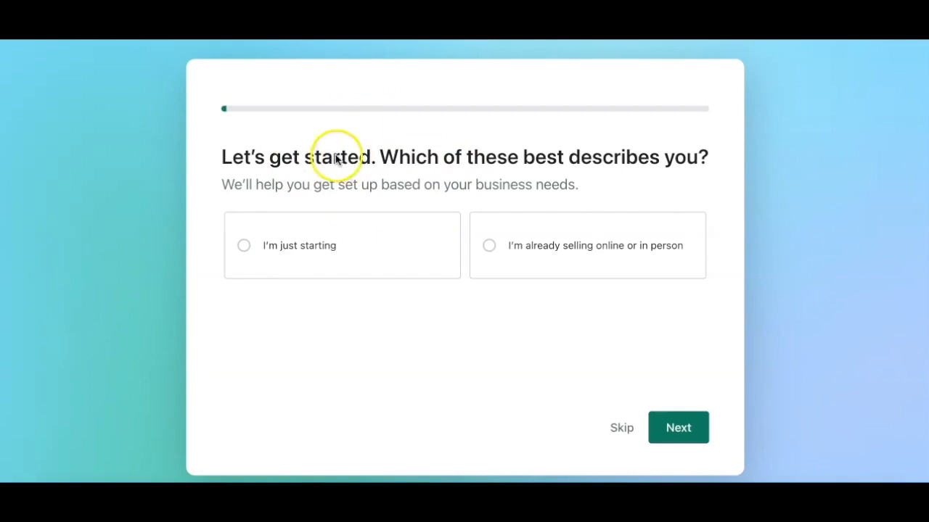
{"action": "left_click", "coordinate": [284, 242]}
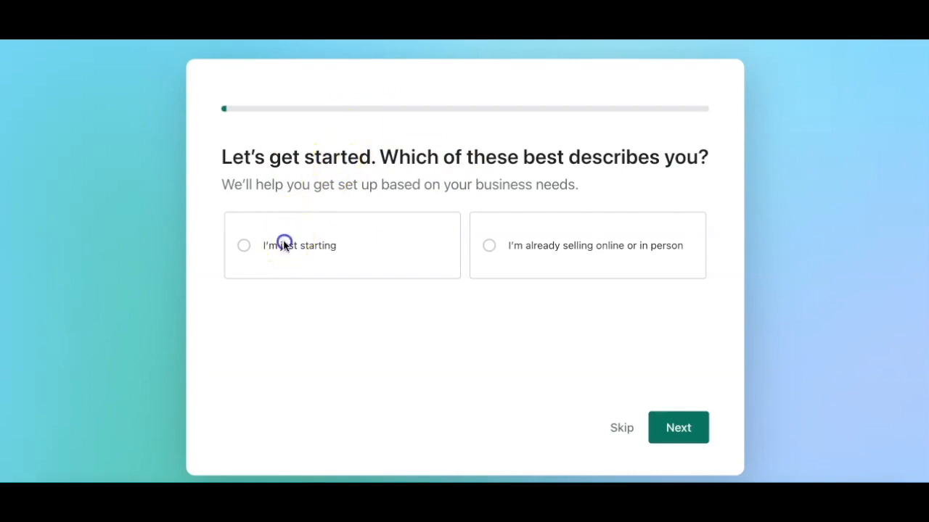
{"action": "left_click", "coordinate": [677, 431]}
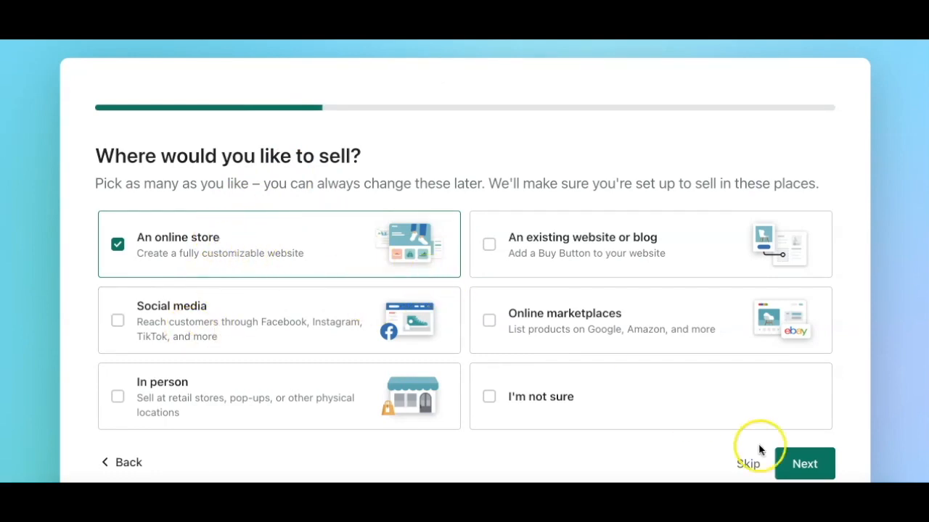
{"action": "left_click", "coordinate": [798, 463]}
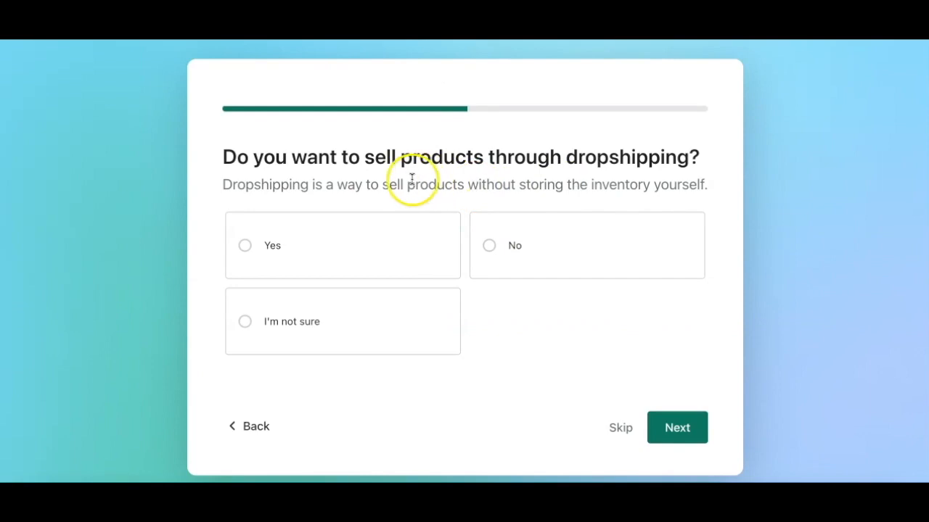
Answer Yes to selling through dropshipping and No to having an online audience or following.
{"action": "left_click", "coordinate": [330, 245]}
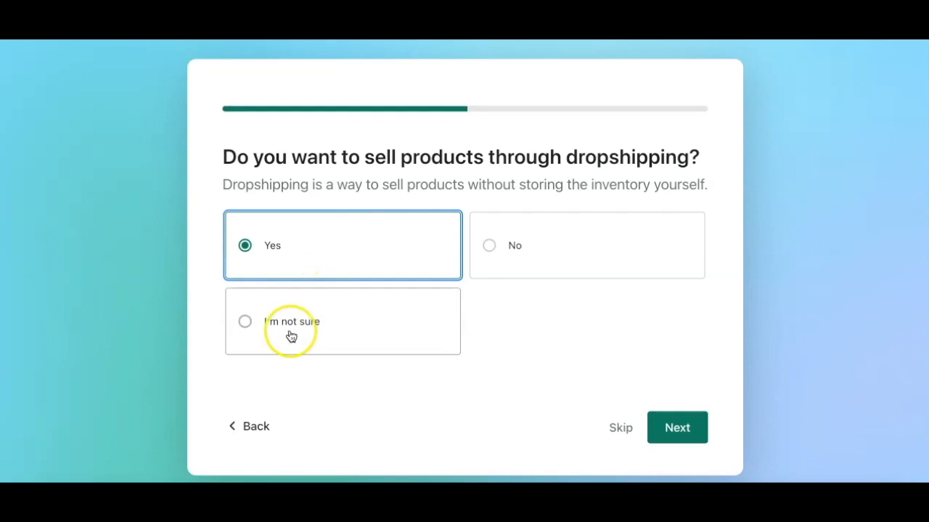
{"action": "left_click", "coordinate": [674, 435]}
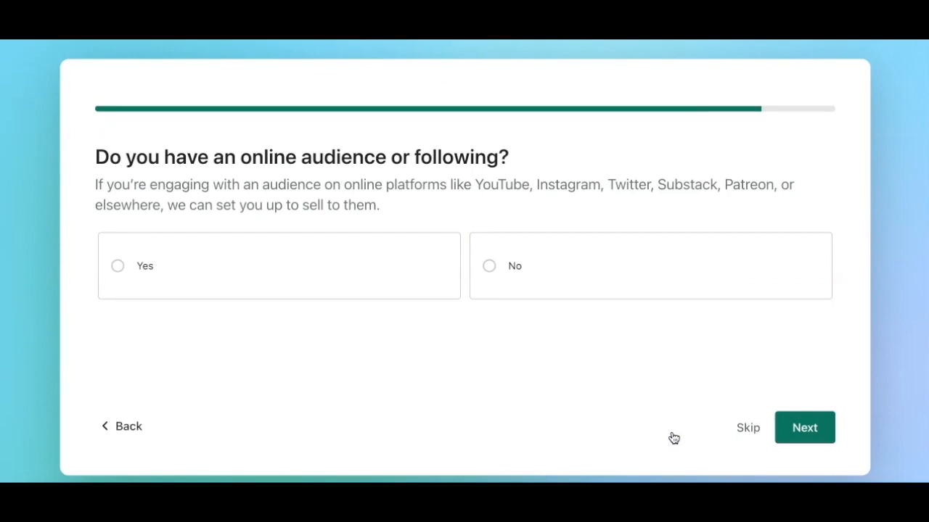
{"action": "left_click", "coordinate": [609, 289]}
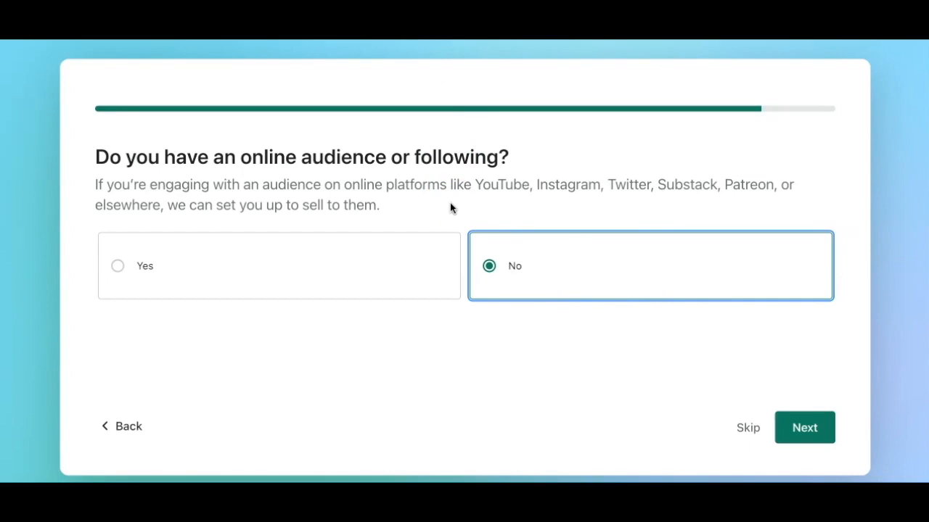
{"action": "left_click", "coordinate": [815, 429]}
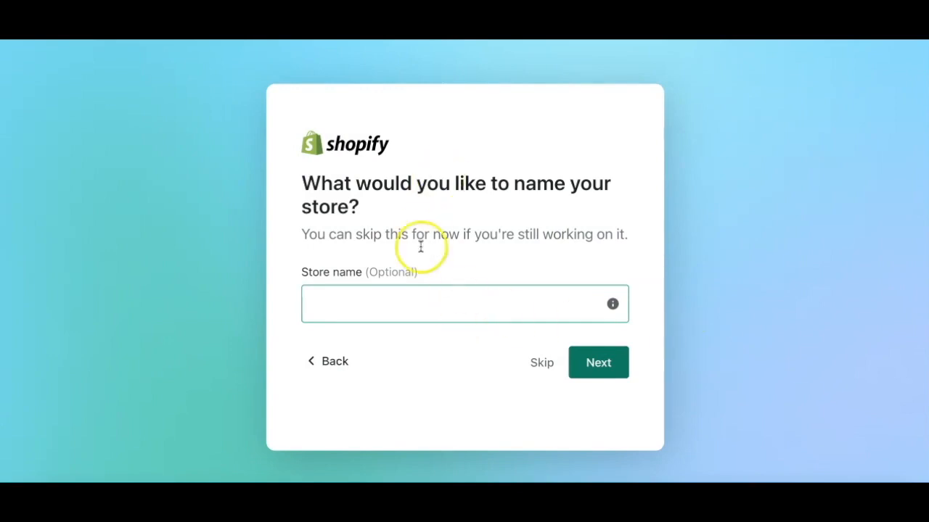
Name the store "Coffeeenvyshop" and continue the setup.
{"action": "left_click", "coordinate": [406, 301]}
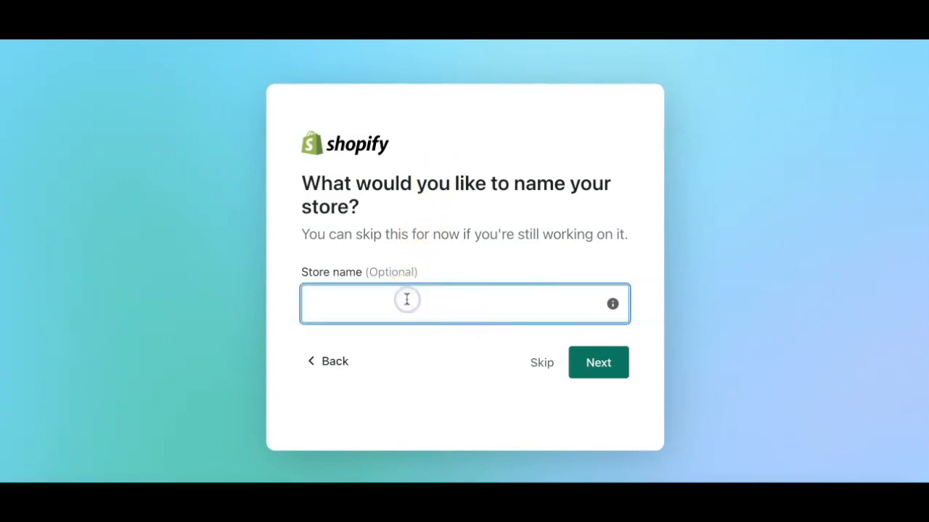
{"action": "type", "text": "Cof"}
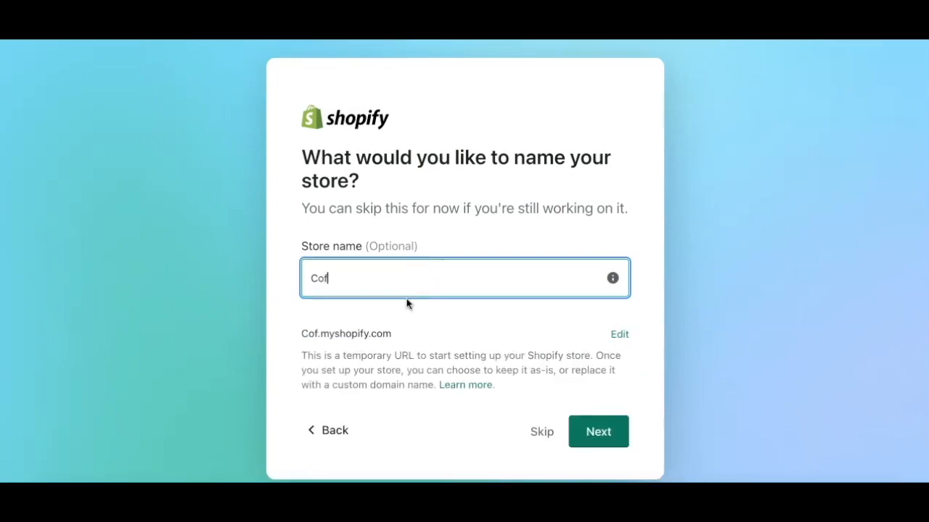
{"action": "type", "text": "feeenvyshop"}
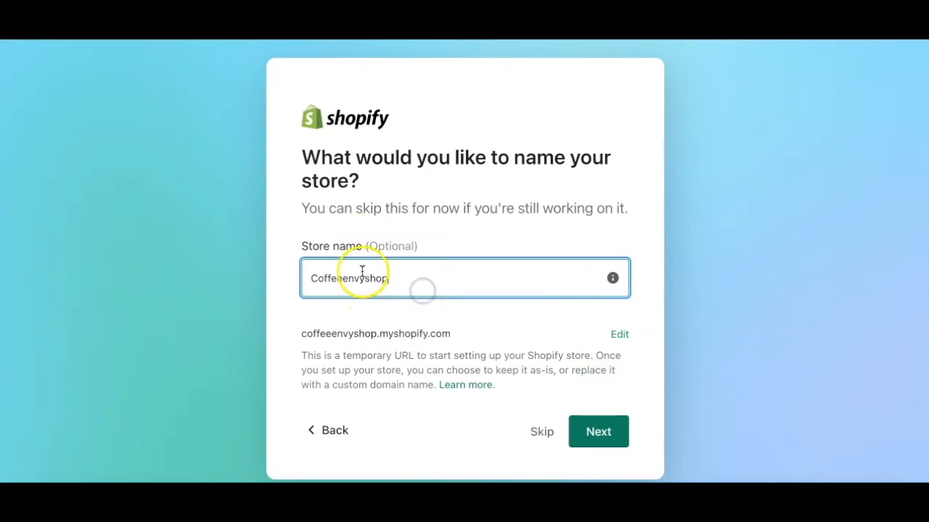
{"action": "left_click_drag", "start_coordinate": [392, 278], "coordinate": [275, 268]}
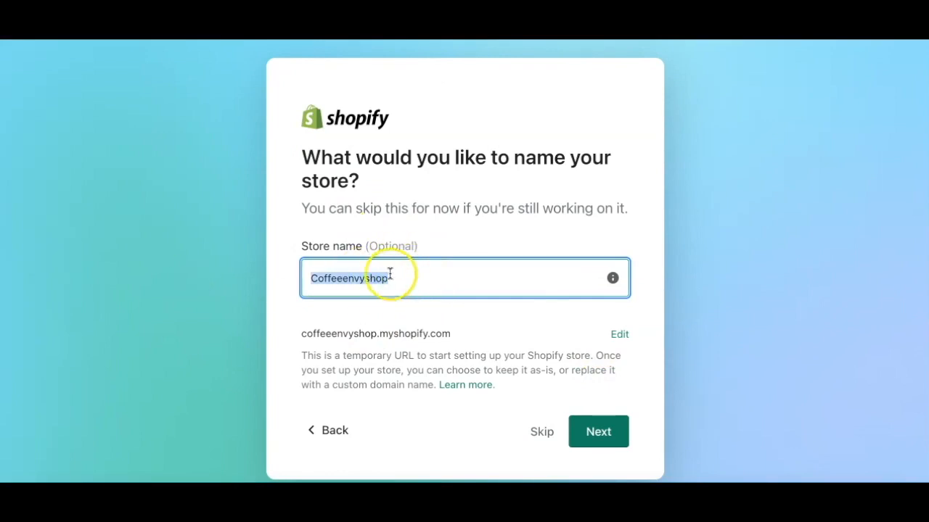
{"action": "left_click", "coordinate": [599, 435]}
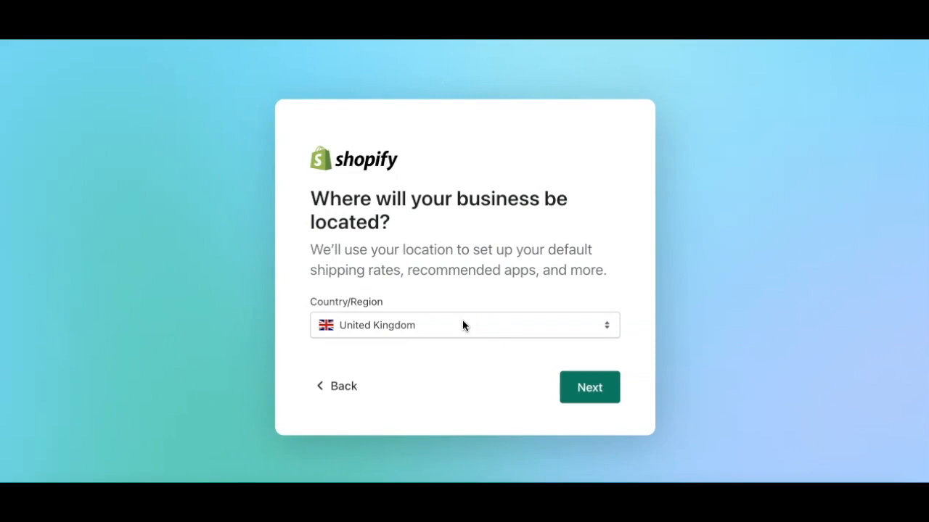
Set the business location to United Kingdom and choose Google for creating the Shopify ID.
{"action": "left_click", "coordinate": [463, 322]}
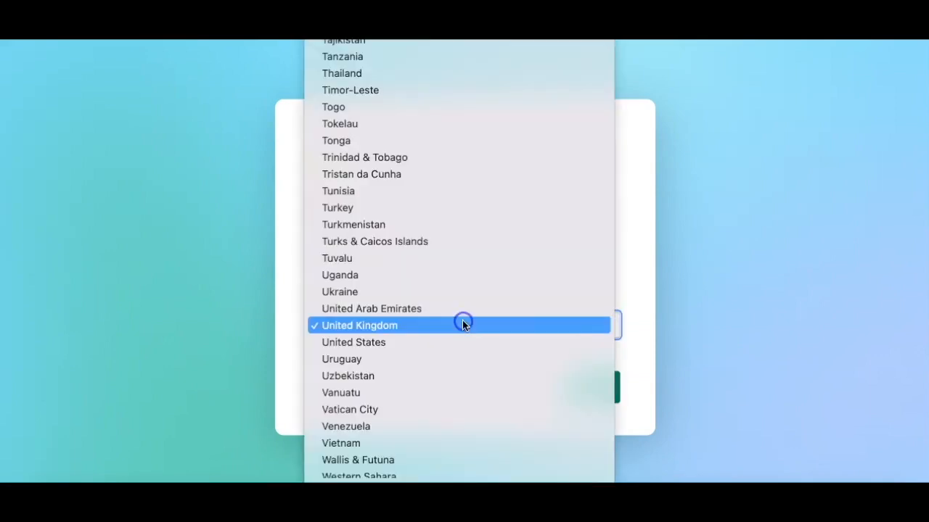
{"action": "left_click", "coordinate": [501, 326]}
{"action": "left_click", "coordinate": [589, 399]}
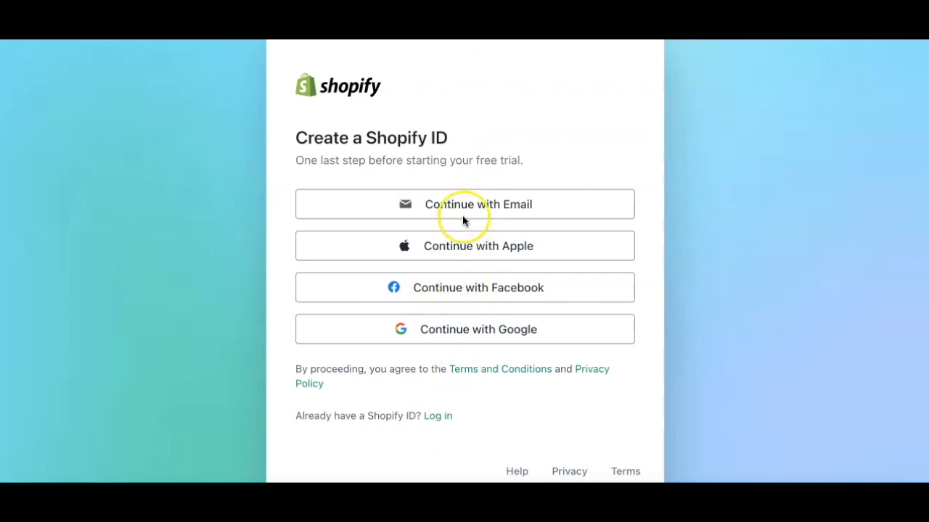
{"action": "left_click", "coordinate": [456, 337]}
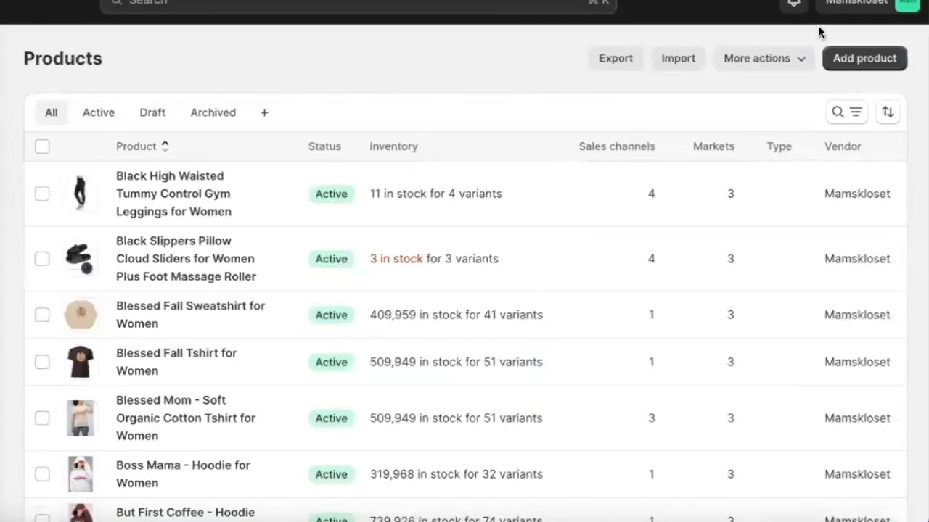
Add a new product titled "9 Keys to Passive Wealth - best ways to make passive income".
{"action": "left_click", "coordinate": [852, 64]}
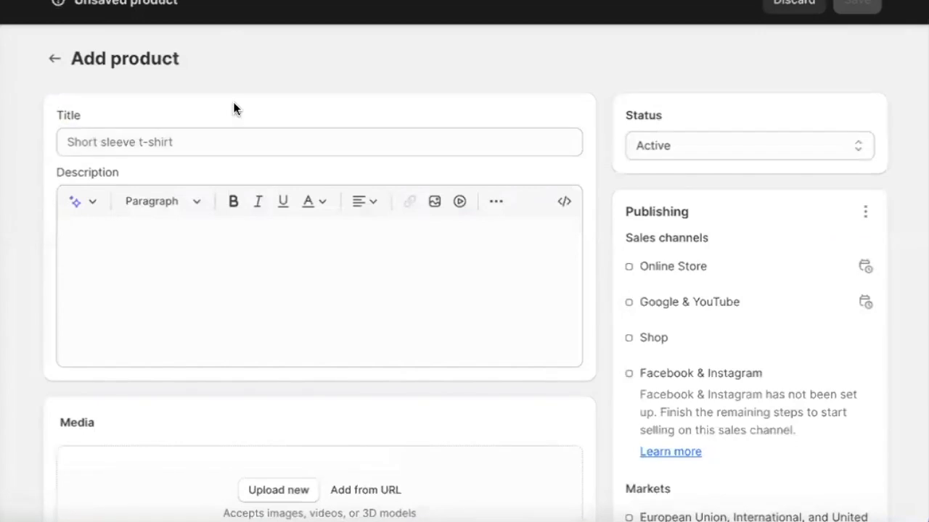
{"action": "left_click", "coordinate": [114, 142]}
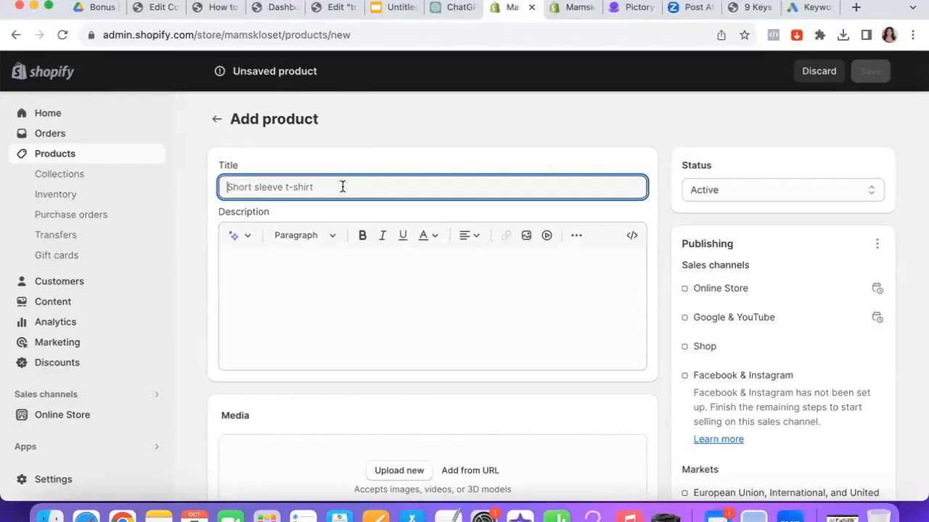
{"action": "type", "text": "9 Keys to Passive Wealth - best ways to make passive income"}
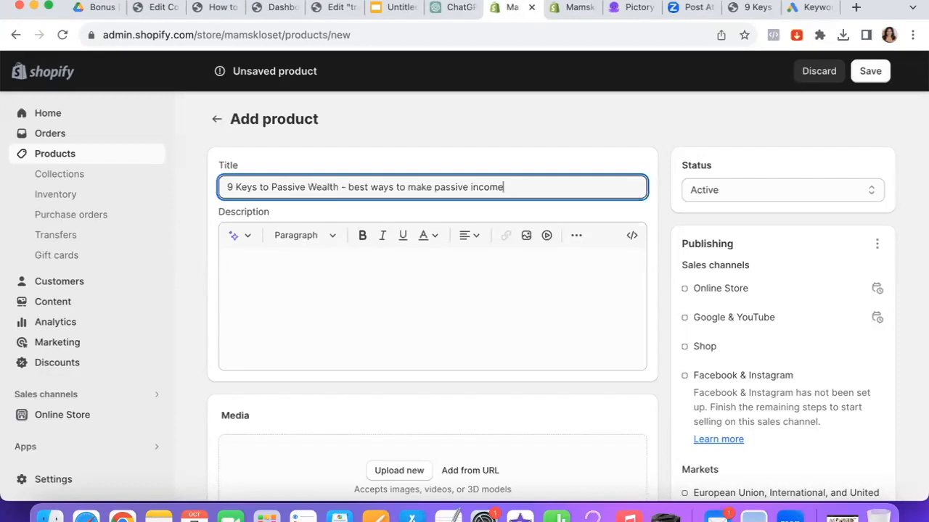
Capitalise the words of the product title so its second part reads "Best Ways to Make Passive Income".
{"action": "left_click", "coordinate": [351, 186]}
{"action": "key", "text": "BackSpace"}
{"action": "type", "text": "B"}
{"action": "left_click", "coordinate": [378, 187]}
{"action": "key", "text": "BackSpace"}
{"action": "type", "text": "W"}
{"action": "left_click", "coordinate": [408, 187]}
{"action": "key", "text": "BackSpace"}
{"action": "type", "text": "M"}
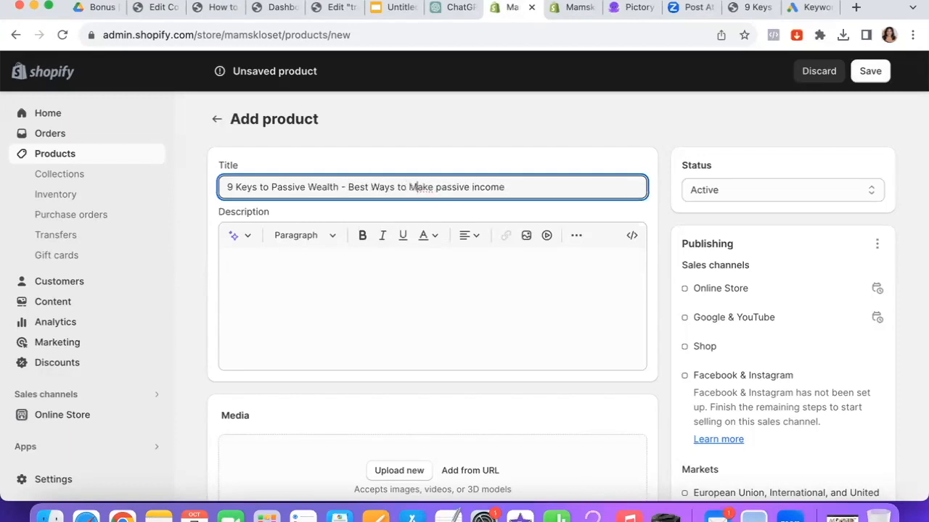
{"action": "left_click", "coordinate": [439, 187]}
{"action": "key", "text": "BackSpace"}
{"action": "type", "text": "P"}
{"action": "left_click", "coordinate": [473, 187]}
{"action": "key", "text": "BackSpace"}
{"action": "type", "text": "I"}
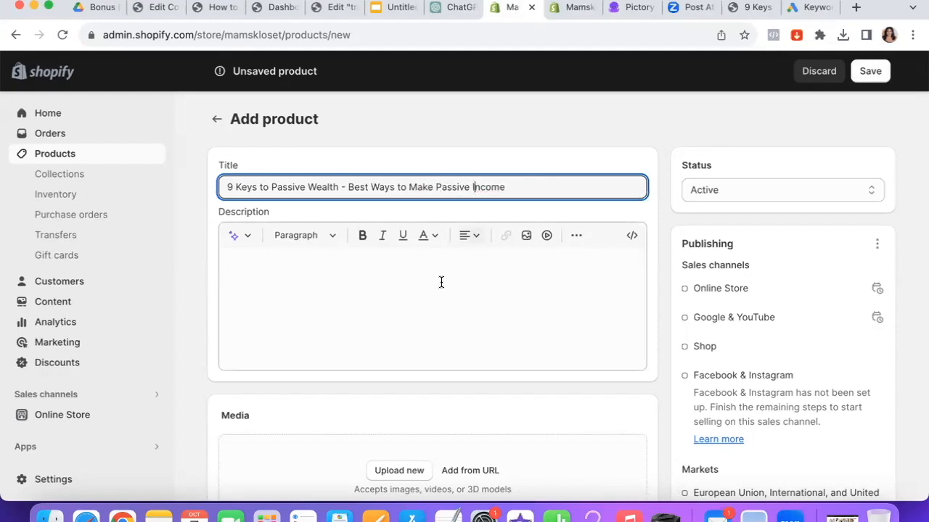
Copy the product title into the start of the description and paste the book's full description text with Keys #1 to #9 below it.
{"action": "left_click", "coordinate": [443, 279]}
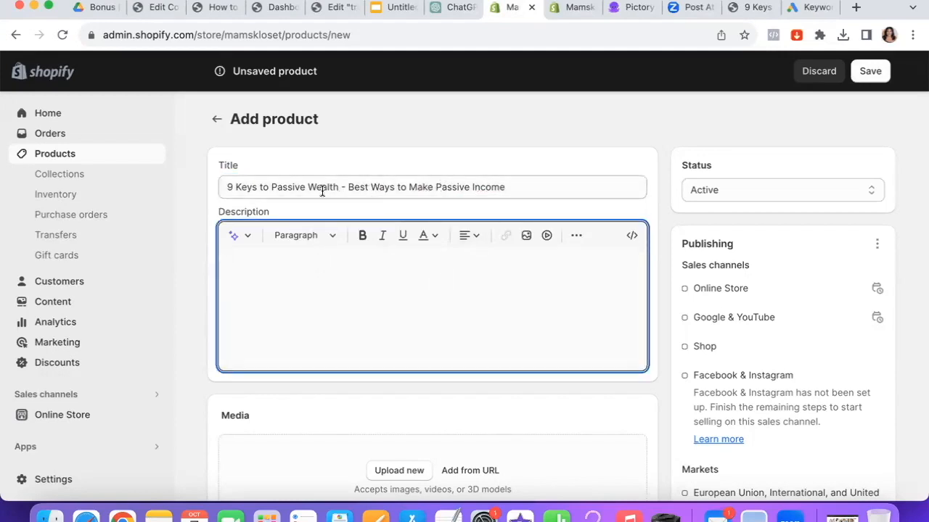
{"action": "left_click_drag", "start_coordinate": [310, 187], "coordinate": [524, 184]}
{"action": "left_click", "coordinate": [524, 185]}
{"action": "key", "text": "super+a"}
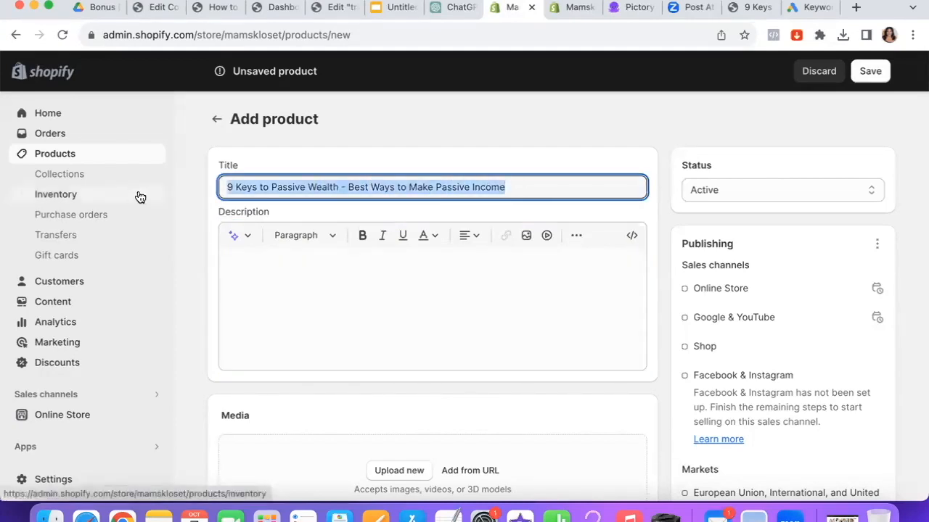
{"action": "left_click", "coordinate": [331, 263]}
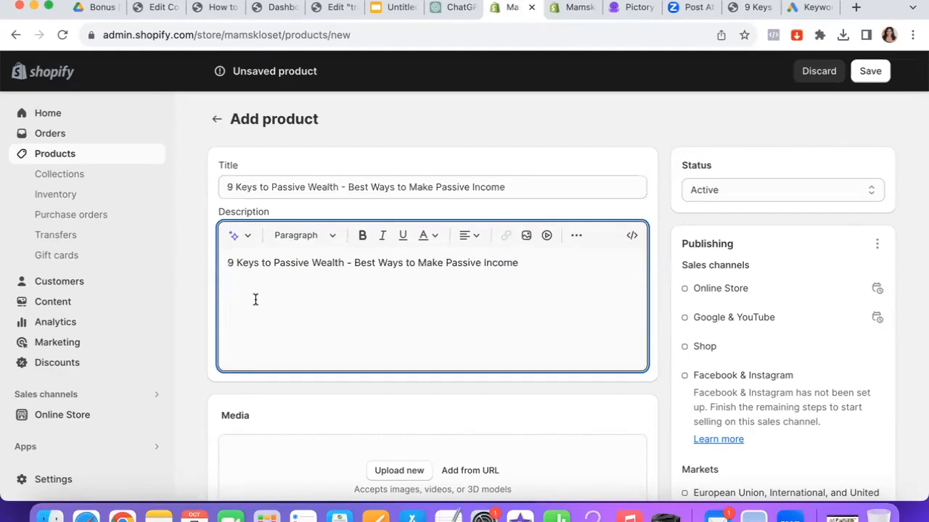
{"action": "key", "text": "super+v"}
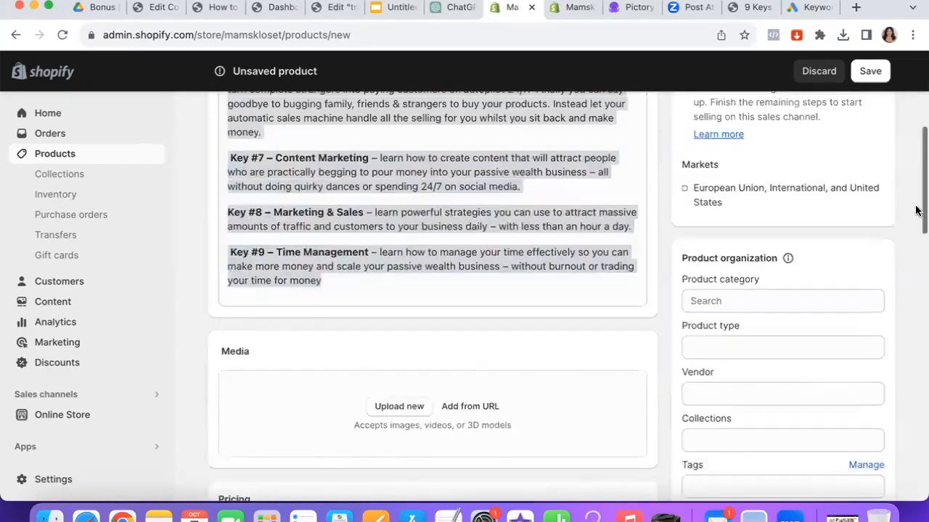
Open the product's search engine listing for editing.
{"action": "scroll", "coordinate": [912, 313], "scroll_direction": "down", "scroll_amount": 10}
{"action": "scroll", "coordinate": [912, 314], "scroll_direction": "down", "scroll_amount": 5}
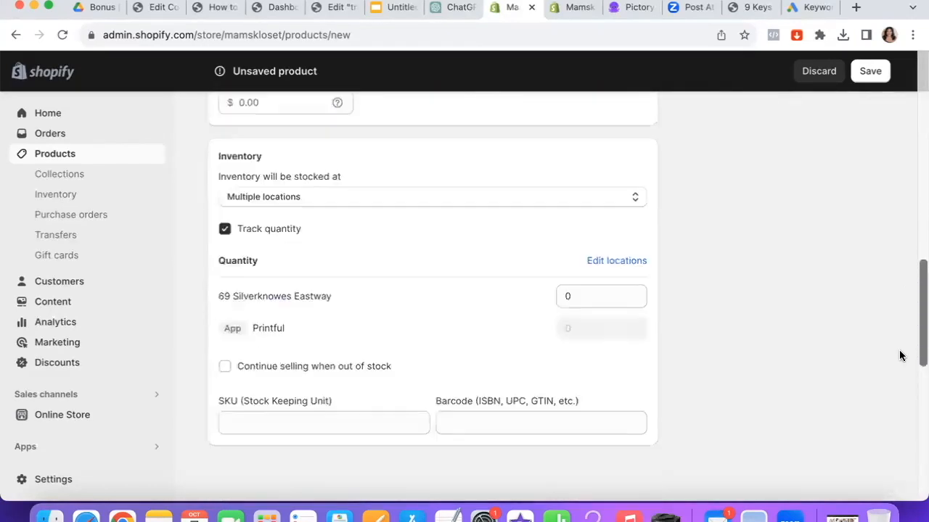
{"action": "scroll", "coordinate": [905, 450], "scroll_direction": "down", "scroll_amount": 5}
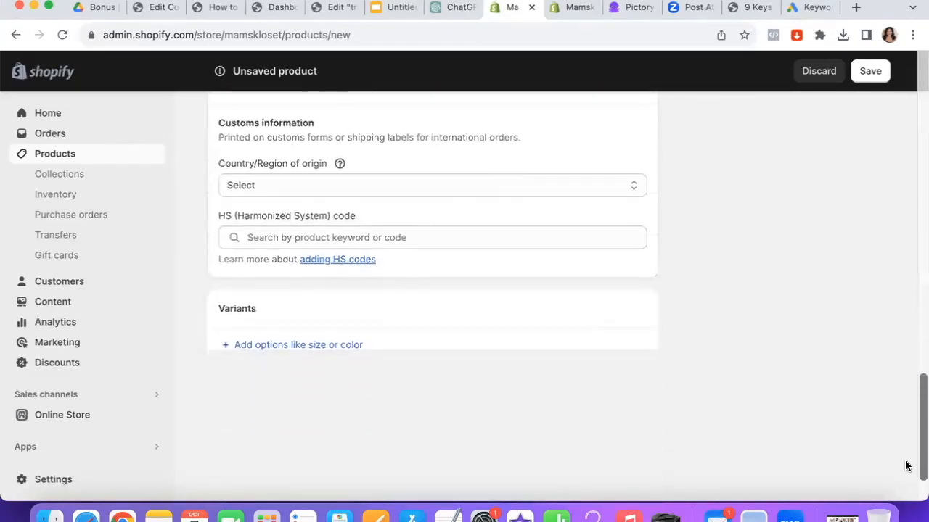
{"action": "left_click_drag", "start_coordinate": [220, 371], "coordinate": [333, 370]}
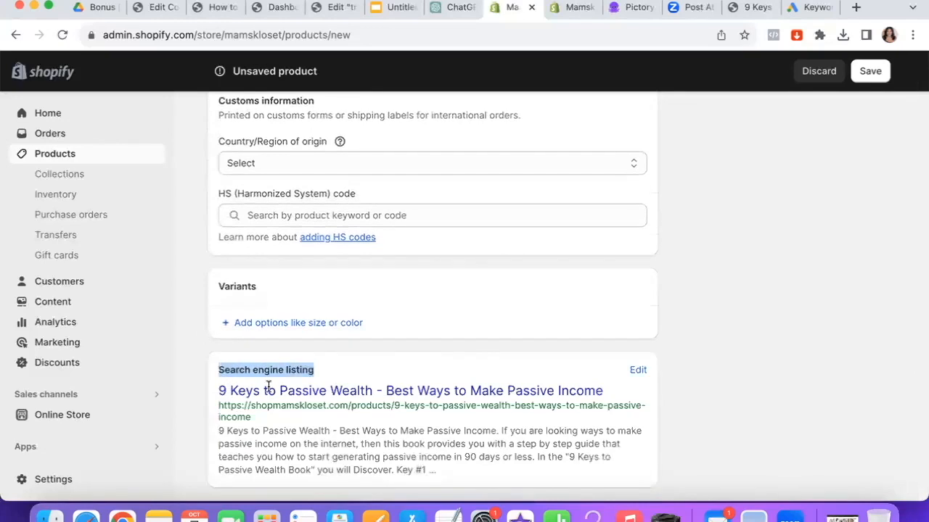
{"action": "left_click", "coordinate": [637, 371]}
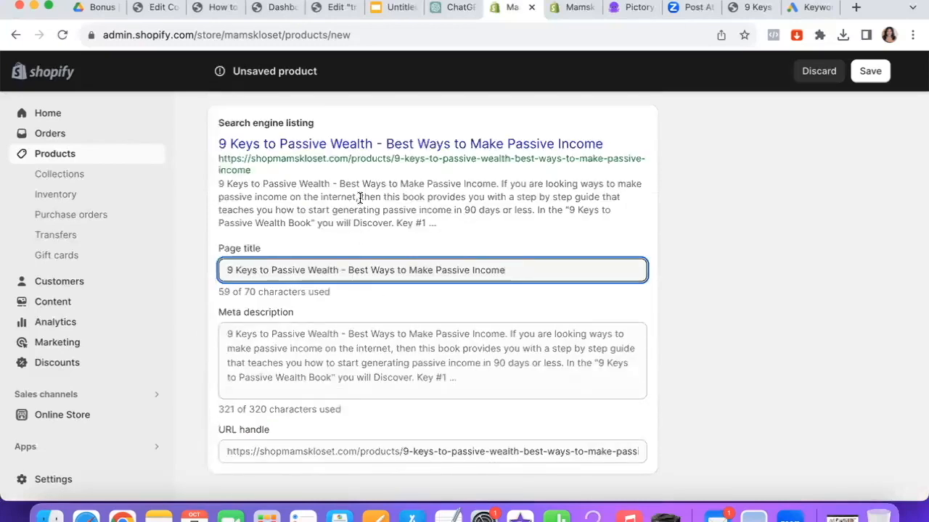
{"action": "left_click_drag", "start_coordinate": [359, 198], "coordinate": [421, 222]}
{"action": "left_click", "coordinate": [425, 223]}
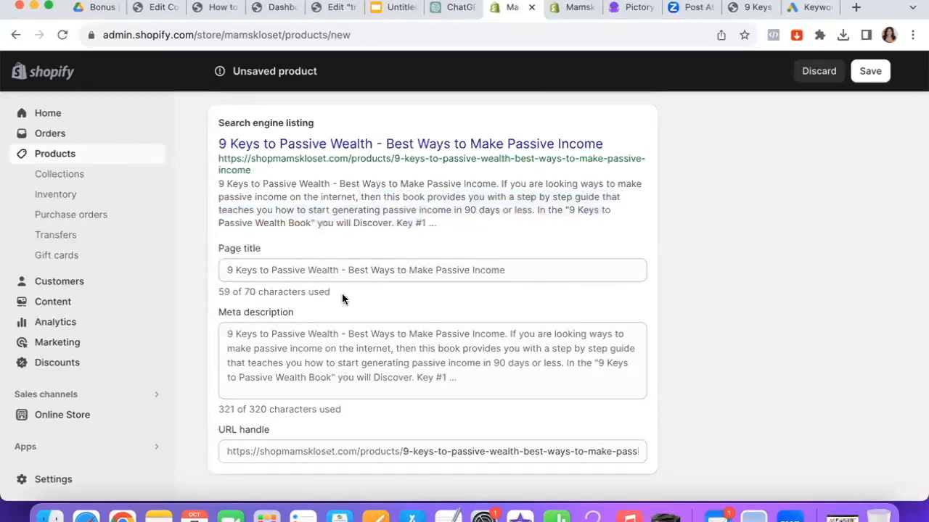
Change the search listing's page title to "Best Ways to Make Passive Income from Home".
{"action": "left_click_drag", "start_coordinate": [347, 270], "coordinate": [225, 270]}
{"action": "key", "text": "BackSpace"}
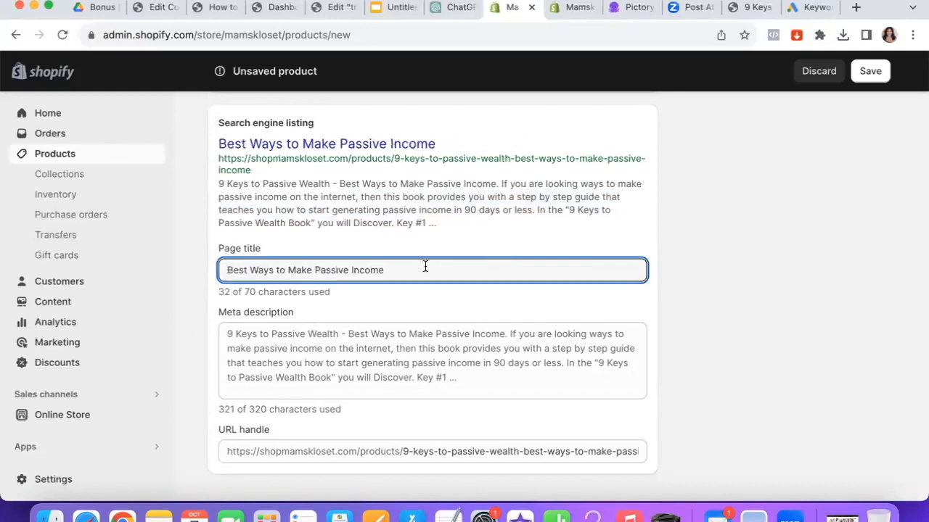
{"action": "type", "text": "from Homw"}
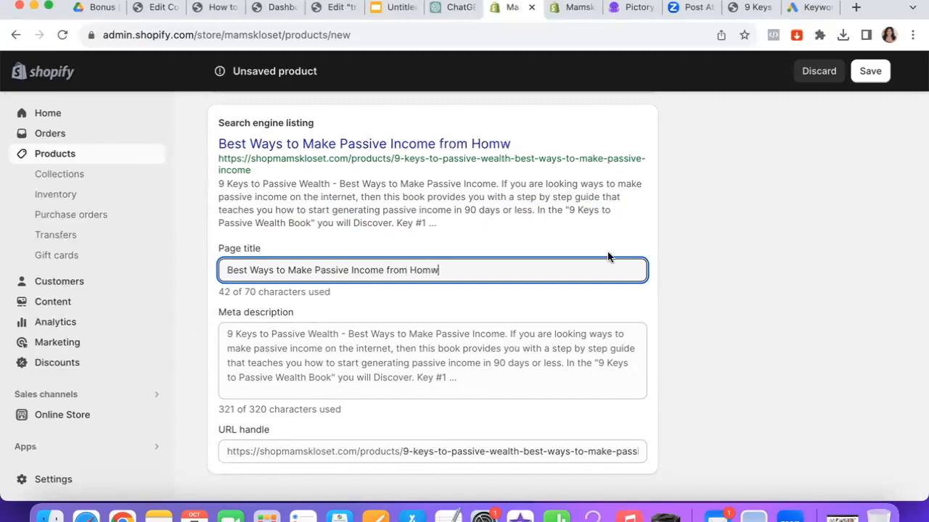
{"action": "key", "text": "BackSpace"}
{"action": "type", "text": "e"}
{"action": "left_click", "coordinate": [647, 215]}
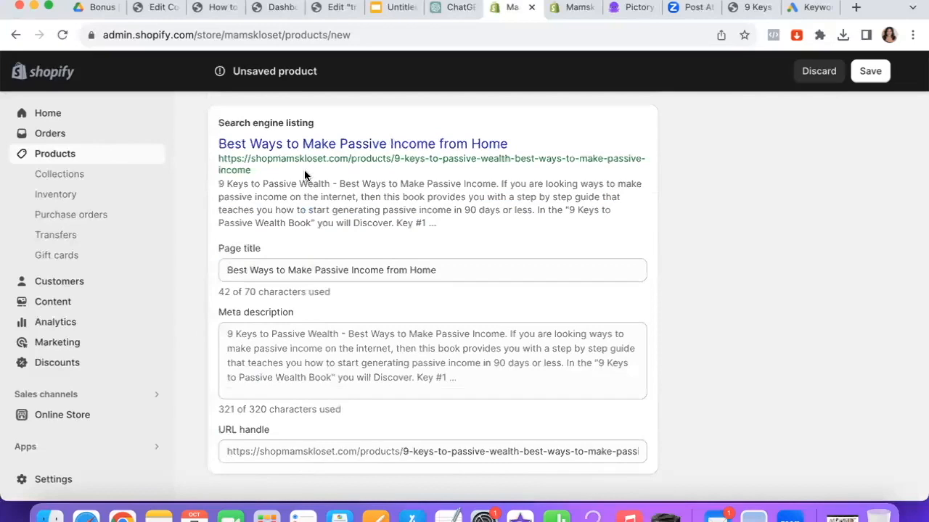
{"action": "left_click_drag", "start_coordinate": [219, 144], "coordinate": [598, 145]}
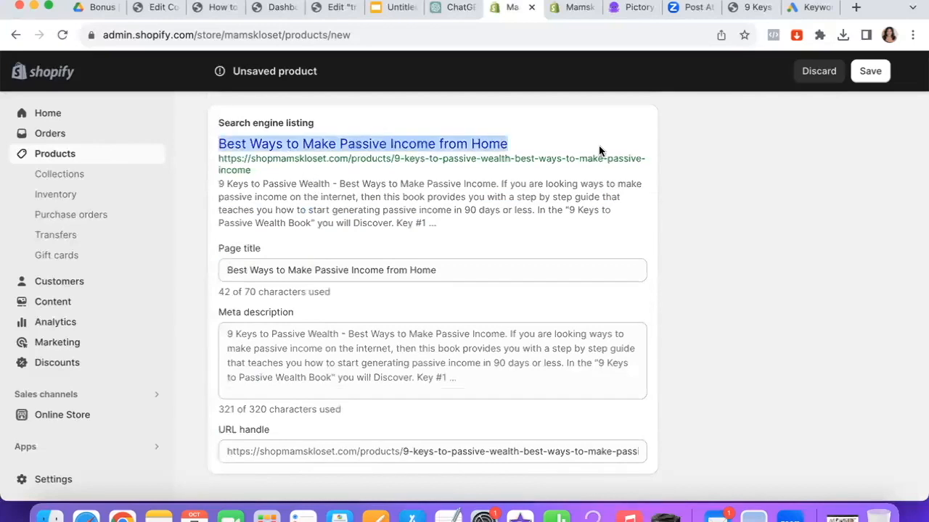
{"action": "left_click", "coordinate": [342, 197]}
{"action": "left_click_drag", "start_coordinate": [311, 196], "coordinate": [454, 207]}
{"action": "left_click", "coordinate": [440, 195]}
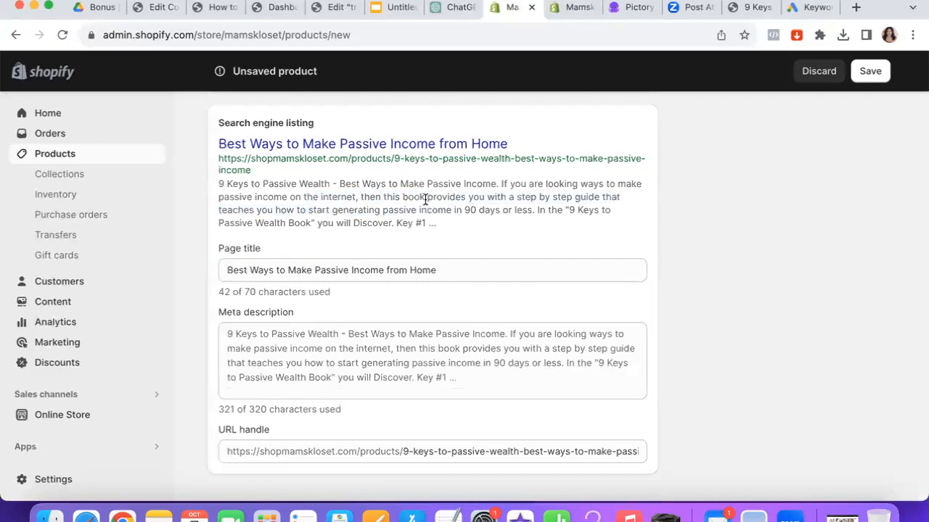
Shorten the search listing's meta description so it ends after "generating passive income in 90 days or less.".
{"action": "left_click", "coordinate": [365, 348]}
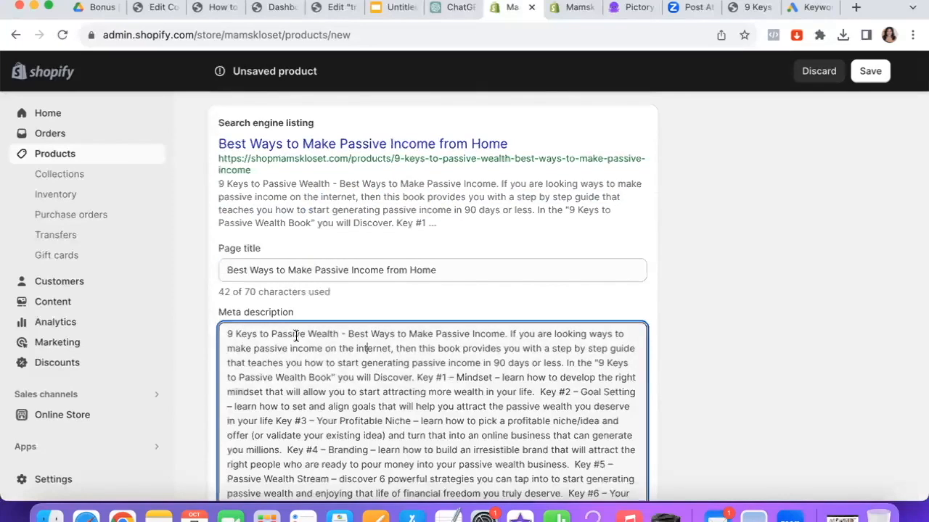
{"action": "left_click", "coordinate": [835, 372]}
{"action": "scroll", "coordinate": [835, 372], "scroll_direction": "down", "scroll_amount": 2}
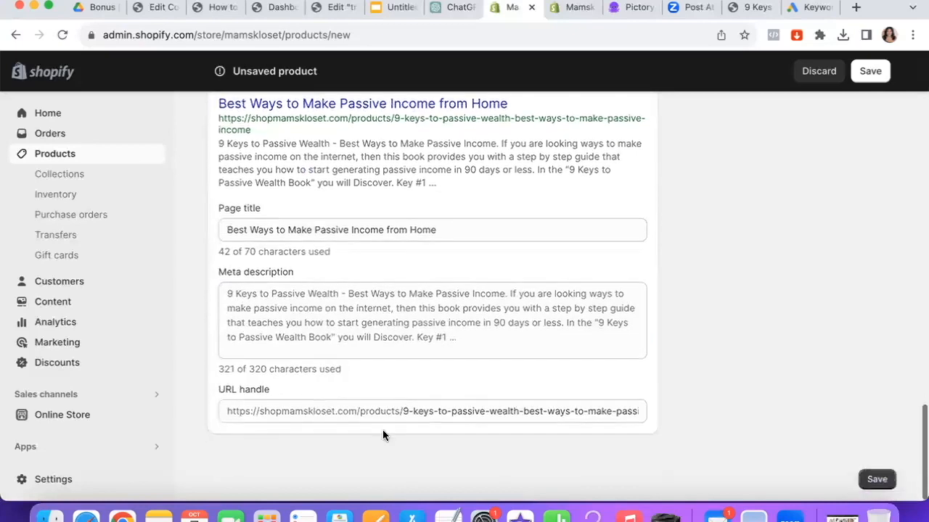
{"action": "left_click", "coordinate": [450, 312]}
{"action": "left_click_drag", "start_coordinate": [418, 338], "coordinate": [466, 468]}
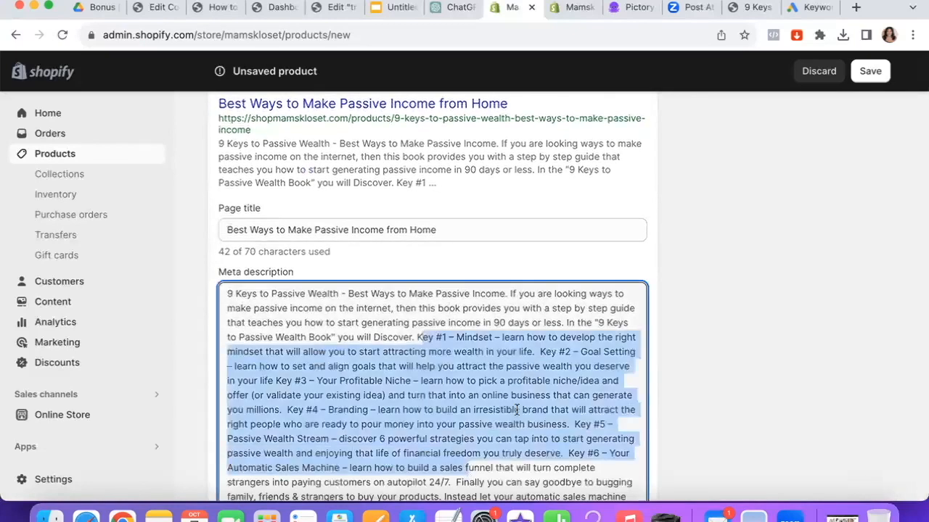
{"action": "left_click", "coordinate": [662, 346]}
{"action": "left_click", "coordinate": [416, 337]}
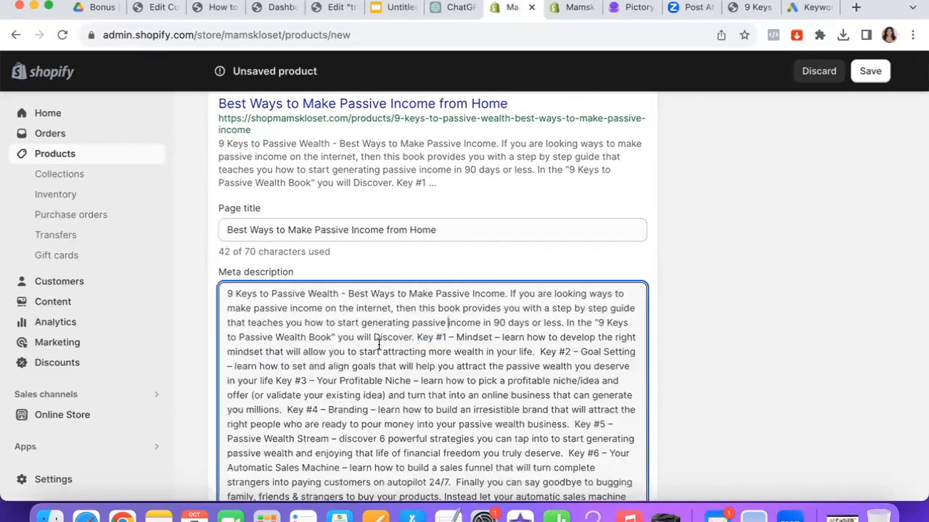
{"action": "left_click", "coordinate": [597, 323]}
{"action": "left_click_drag", "start_coordinate": [565, 323], "coordinate": [641, 330]}
{"action": "key", "text": "BackSpace"}
{"action": "left_click", "coordinate": [772, 293]}
{"action": "left_click", "coordinate": [518, 289]}
{"action": "left_click_drag", "start_coordinate": [571, 331], "coordinate": [315, 273]}
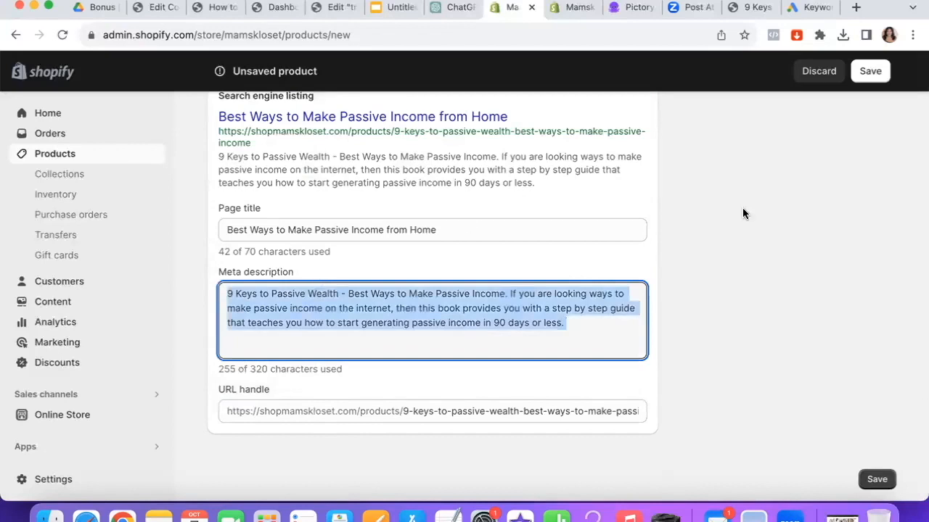
{"action": "left_click", "coordinate": [809, 218]}
{"action": "left_click", "coordinate": [515, 284]}
{"action": "left_click", "coordinate": [781, 301]}
Add the "9 Keys to Passive Wealth" book cover image to the product's media.
{"action": "scroll", "coordinate": [781, 300], "scroll_direction": "up", "scroll_amount": 10}
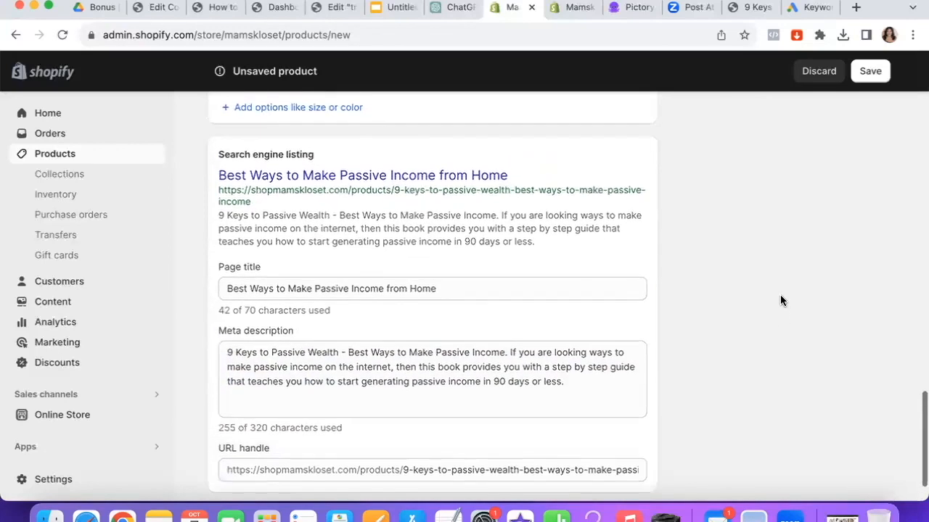
{"action": "scroll", "coordinate": [782, 301], "scroll_direction": "up", "scroll_amount": 10}
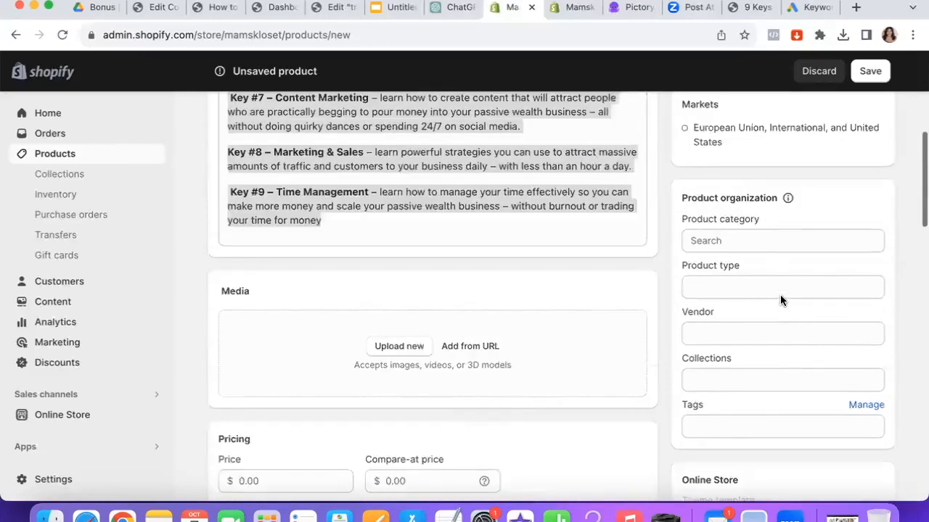
{"action": "scroll", "coordinate": [780, 294], "scroll_direction": "down", "scroll_amount": 5}
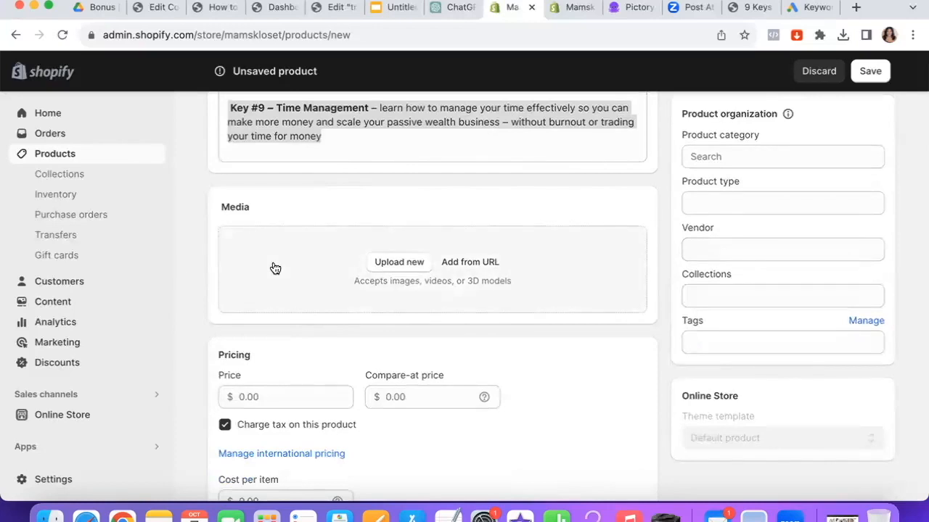
{"action": "left_click_drag", "start_coordinate": [275, 268], "coordinate": [271, 248]}
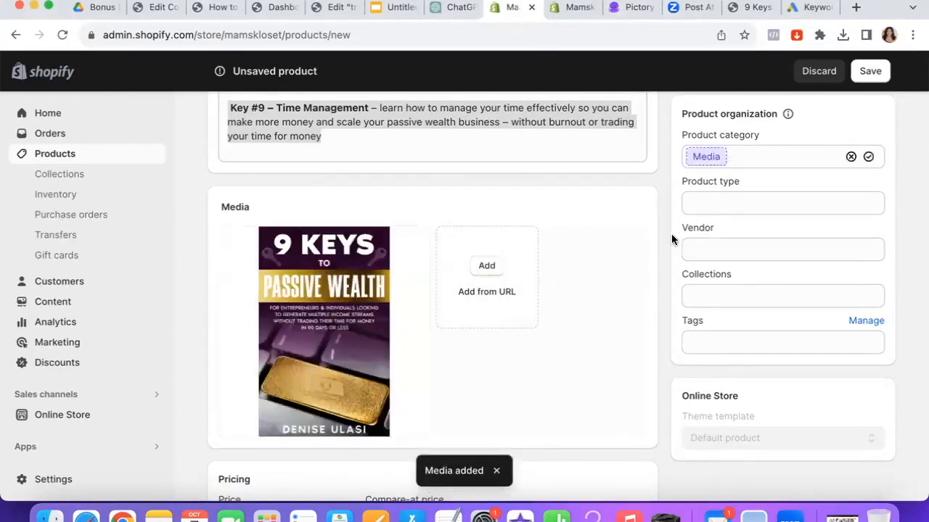
Exclude the product from tax charges and set its price to $9.
{"action": "scroll", "coordinate": [662, 248], "scroll_direction": "down", "scroll_amount": 6}
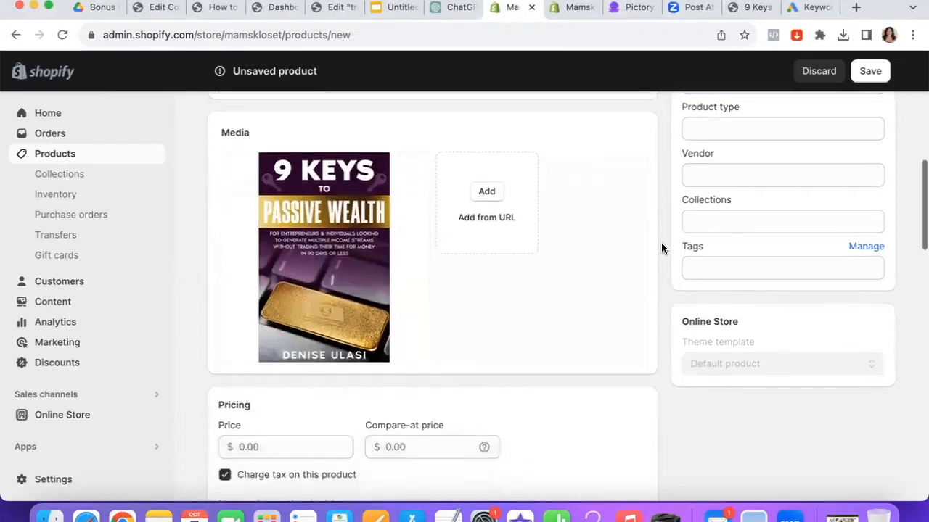
{"action": "scroll", "coordinate": [589, 222], "scroll_direction": "down", "scroll_amount": 1}
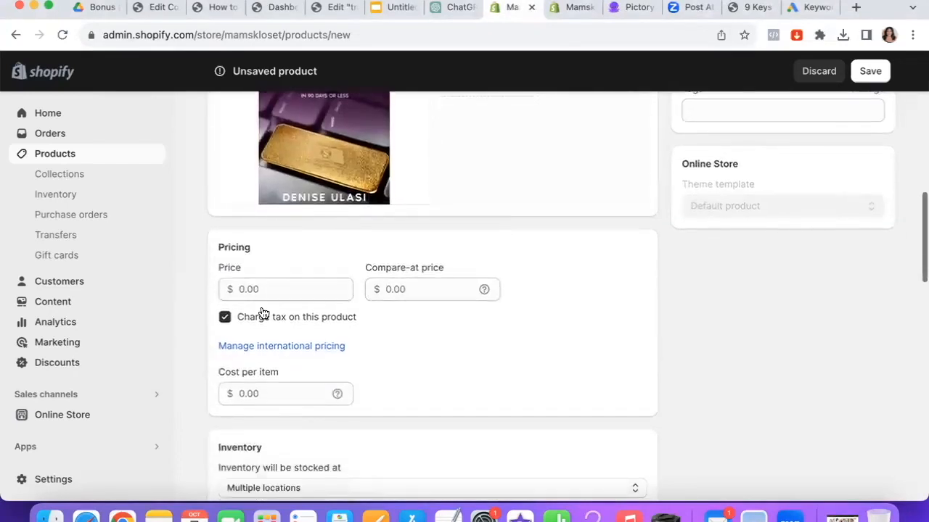
{"action": "left_click", "coordinate": [225, 318]}
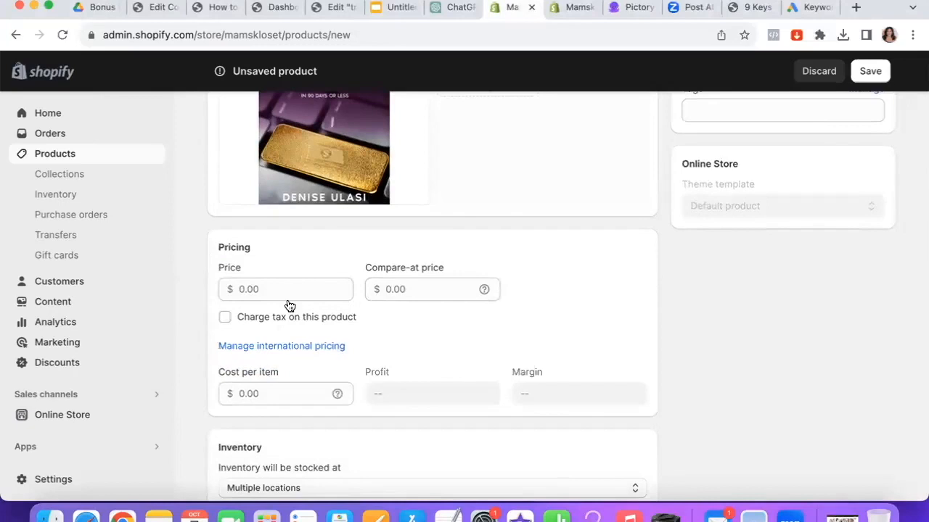
{"action": "left_click", "coordinate": [282, 290]}
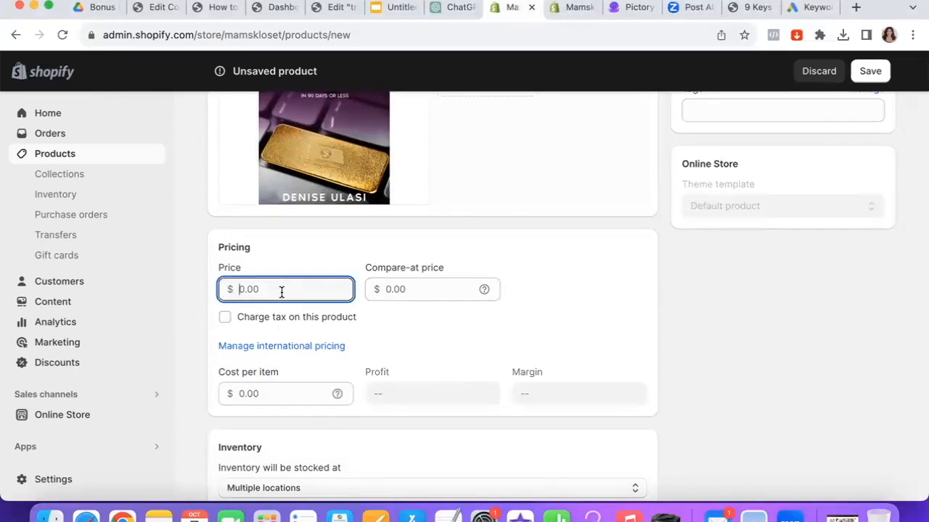
{"action": "type", "text": "9"}
{"action": "left_click", "coordinate": [553, 322]}
{"action": "left_click", "coordinate": [292, 317]}
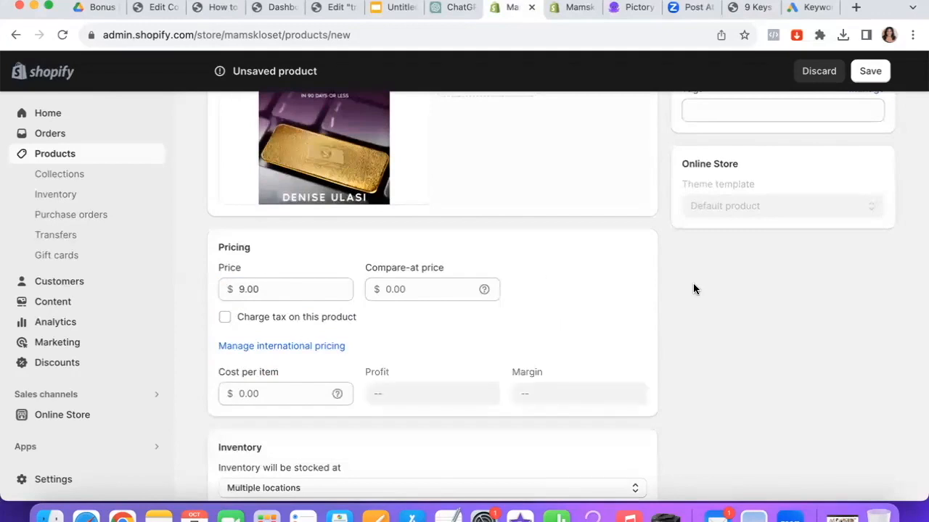
Turn off quantity tracking in the product's inventory settings.
{"action": "scroll", "coordinate": [693, 281], "scroll_direction": "down", "scroll_amount": 5}
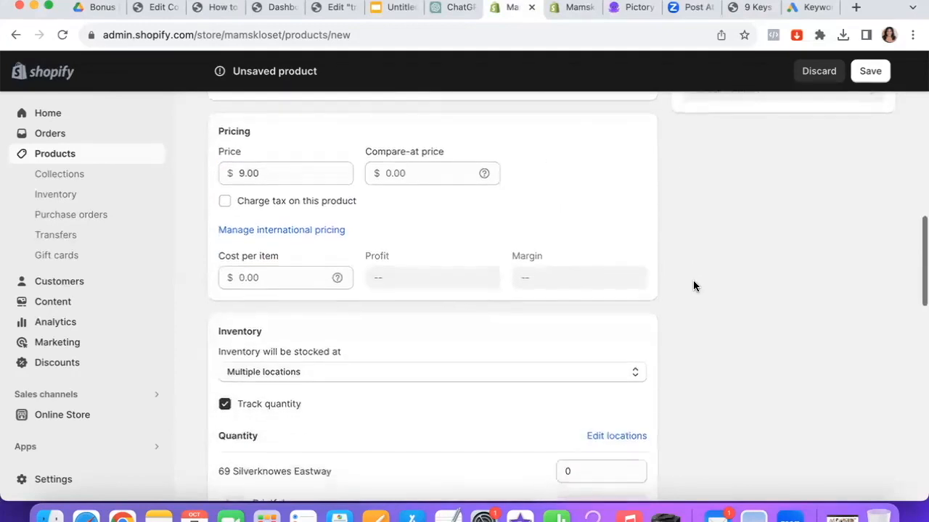
{"action": "scroll", "coordinate": [693, 283], "scroll_direction": "down", "scroll_amount": 5}
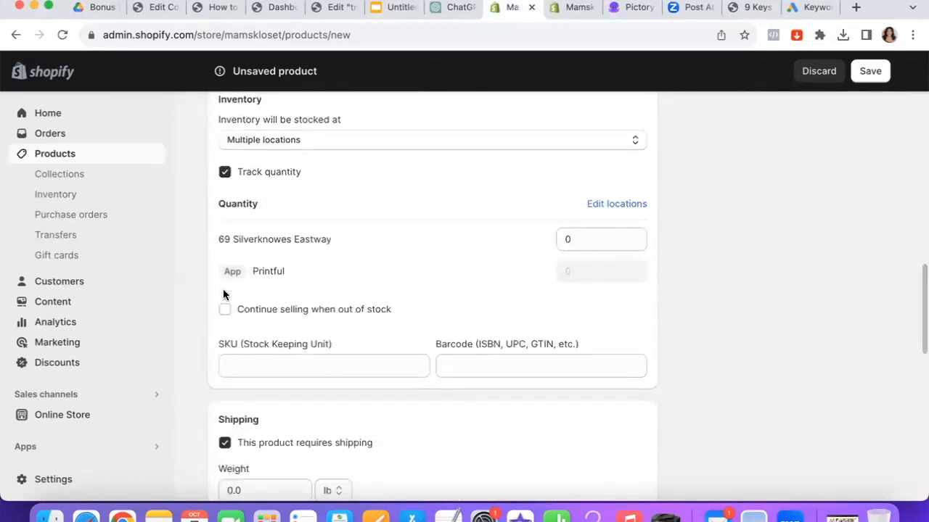
{"action": "left_click", "coordinate": [225, 174]}
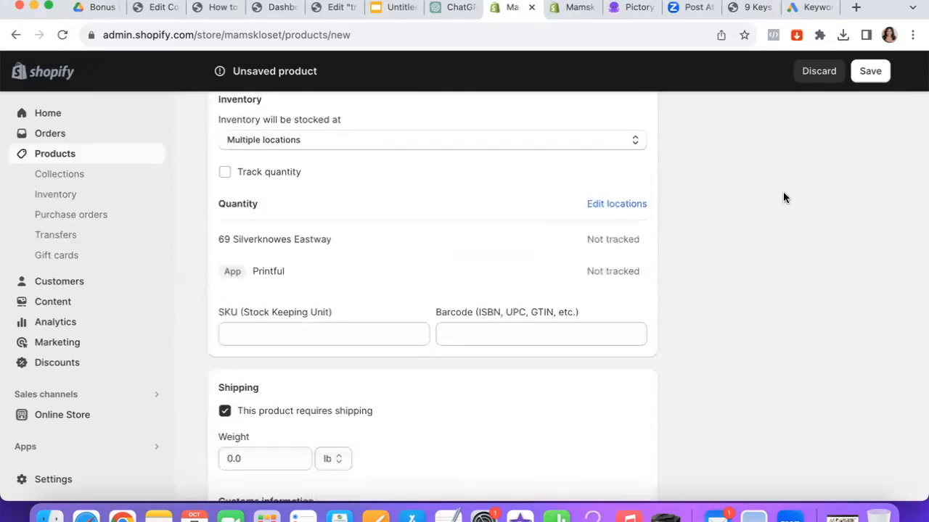
Mark the product as not requiring shipping and save it.
{"action": "scroll", "coordinate": [783, 192], "scroll_direction": "down", "scroll_amount": 4}
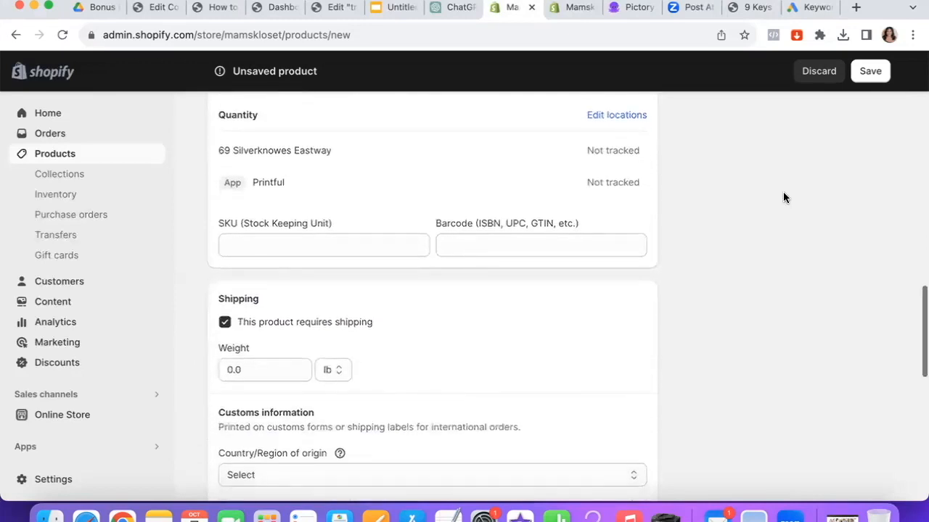
{"action": "scroll", "coordinate": [783, 191], "scroll_direction": "down", "scroll_amount": 2}
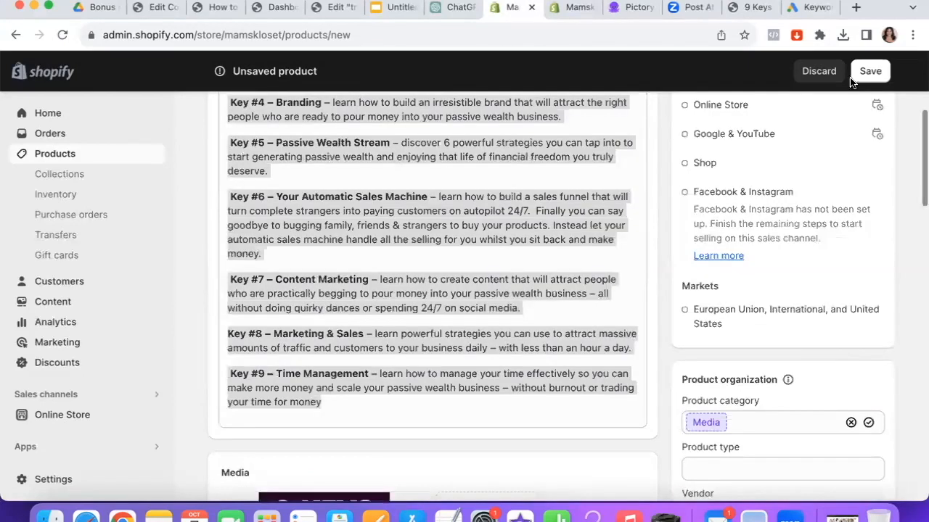
{"action": "left_click", "coordinate": [869, 71]}
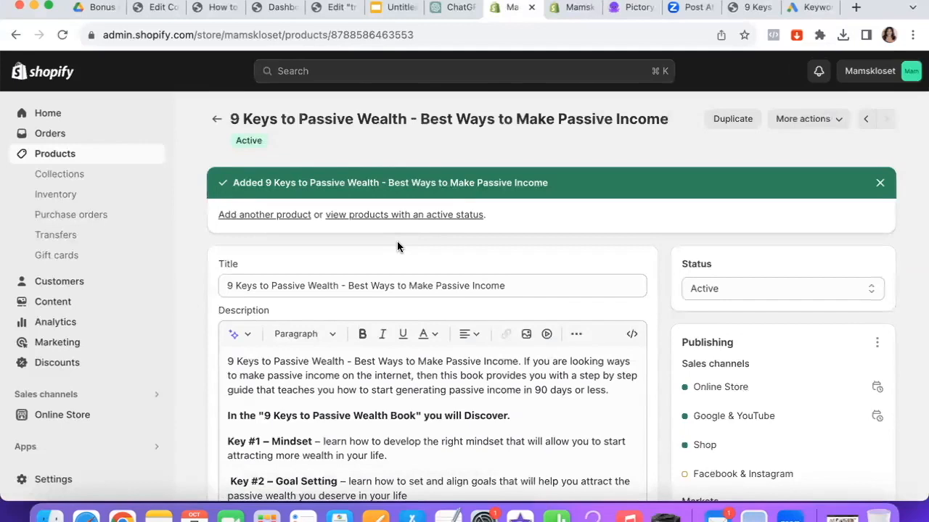
Review the saved product's search engine listing, media, and pricing details.
{"action": "scroll", "coordinate": [398, 246], "scroll_direction": "down", "scroll_amount": 2}
{"action": "scroll", "coordinate": [398, 247], "scroll_direction": "down", "scroll_amount": 15}
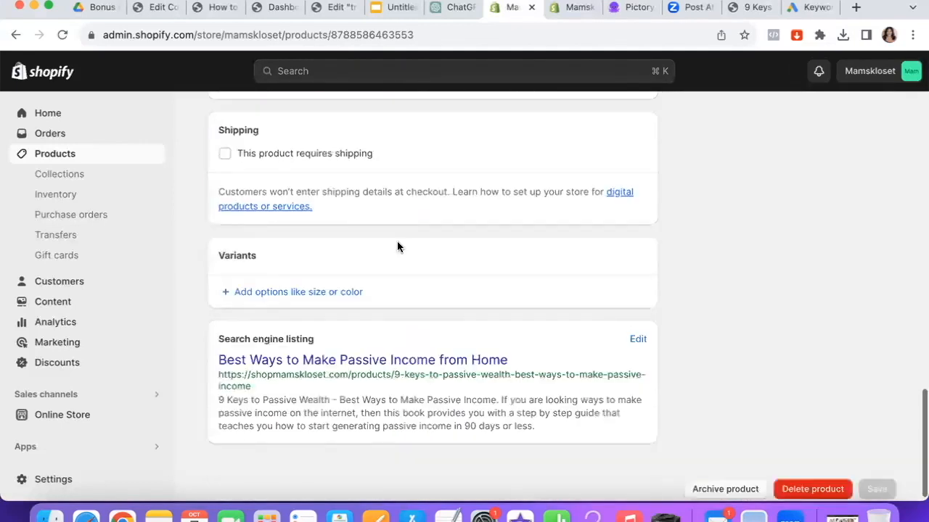
{"action": "scroll", "coordinate": [397, 246], "scroll_direction": "up", "scroll_amount": 10}
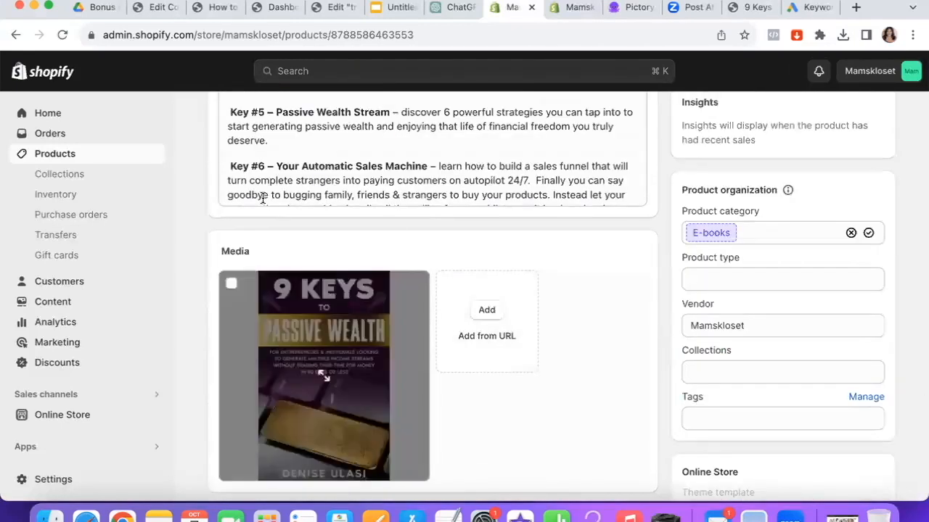
{"action": "scroll", "coordinate": [263, 198], "scroll_direction": "up", "scroll_amount": 1}
{"action": "scroll", "coordinate": [262, 197], "scroll_direction": "down", "scroll_amount": 4}
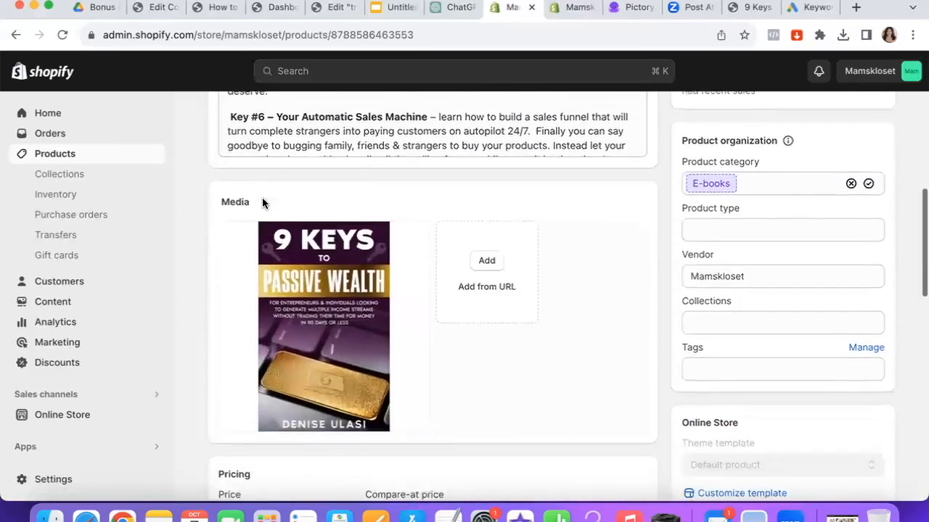
{"action": "scroll", "coordinate": [178, 428], "scroll_direction": "down", "scroll_amount": 6}
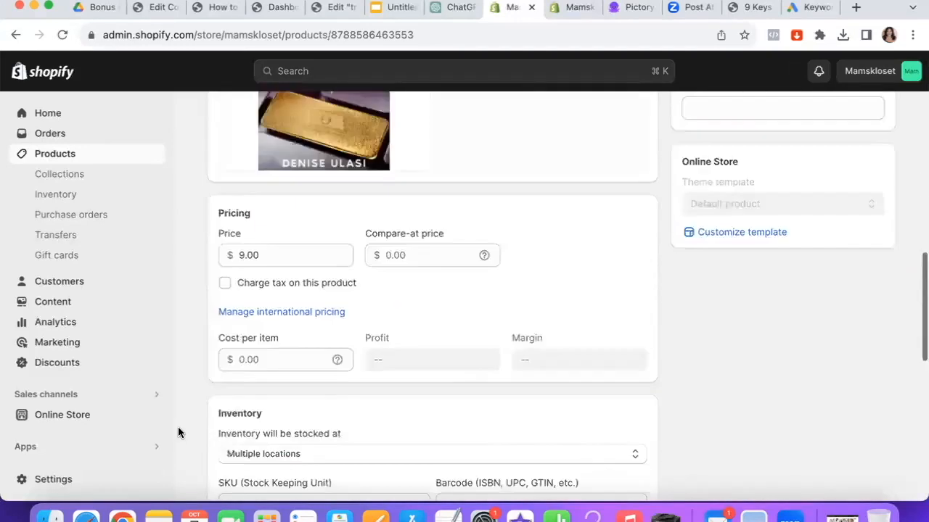
Open the installed BIG Digital Download app.
{"action": "left_click", "coordinate": [133, 448]}
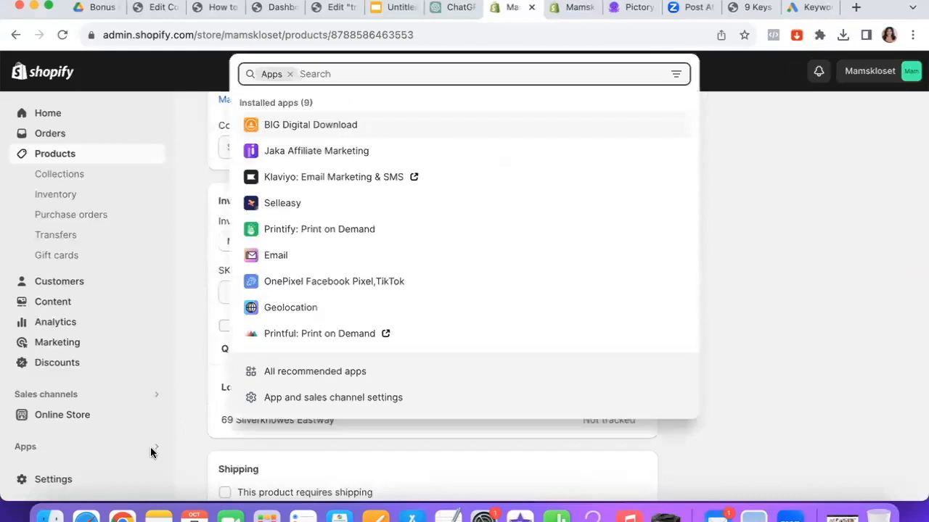
{"action": "left_click", "coordinate": [308, 129]}
Search the Shopify App Store for "digital products" and browse the listed apps.
{"action": "type", "text": "digital products"}
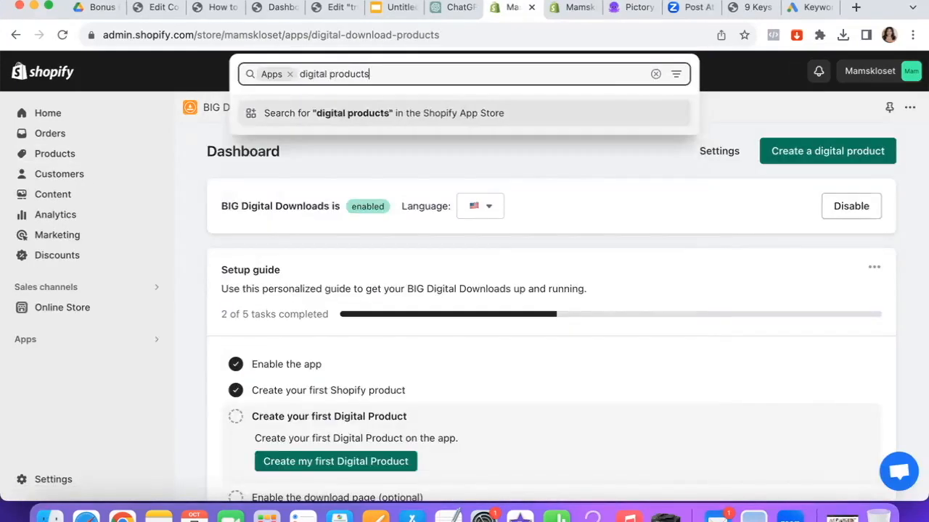
{"action": "key", "text": "Return"}
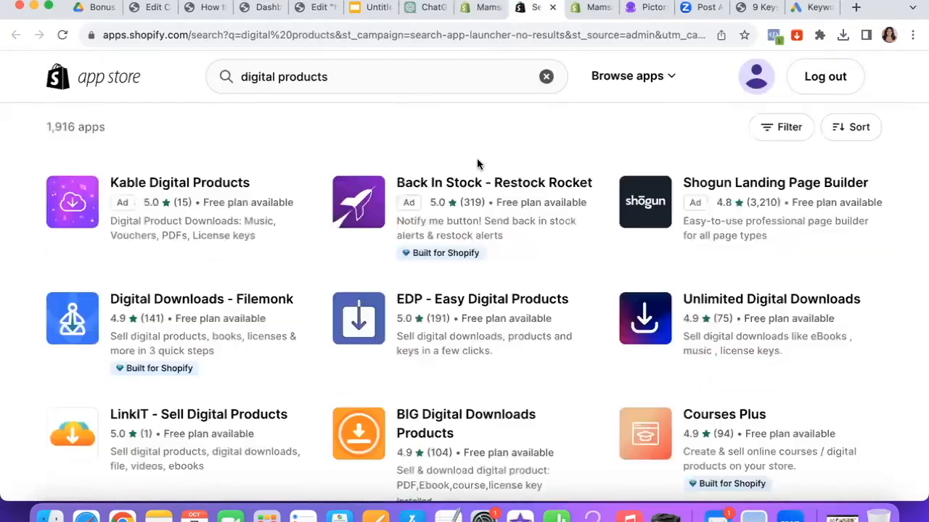
{"action": "scroll", "coordinate": [478, 164], "scroll_direction": "up", "scroll_amount": 2}
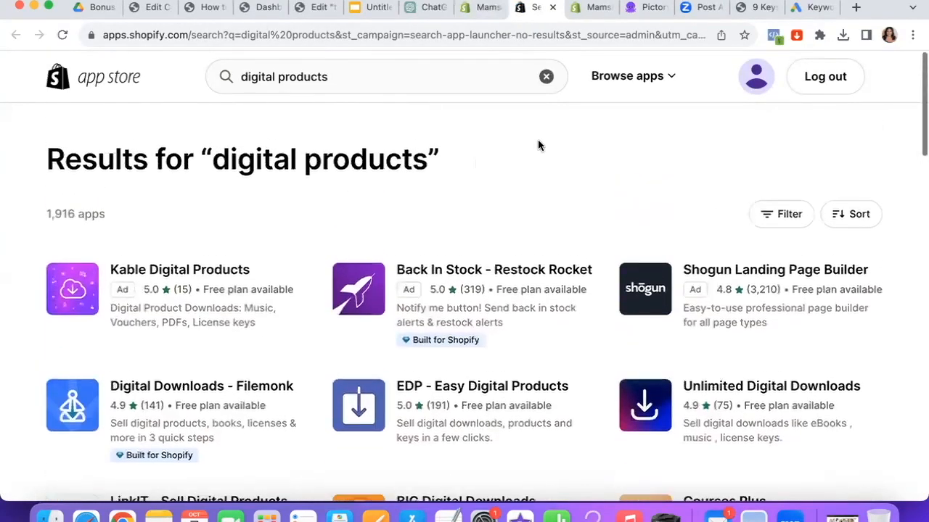
{"action": "scroll", "coordinate": [857, 134], "scroll_direction": "down", "scroll_amount": 2}
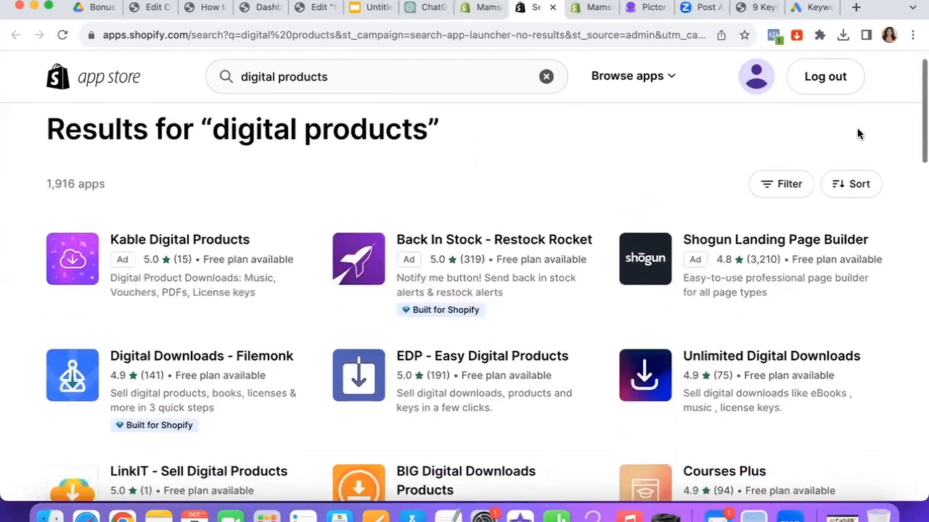
{"action": "scroll", "coordinate": [190, 332], "scroll_direction": "down", "scroll_amount": 1}
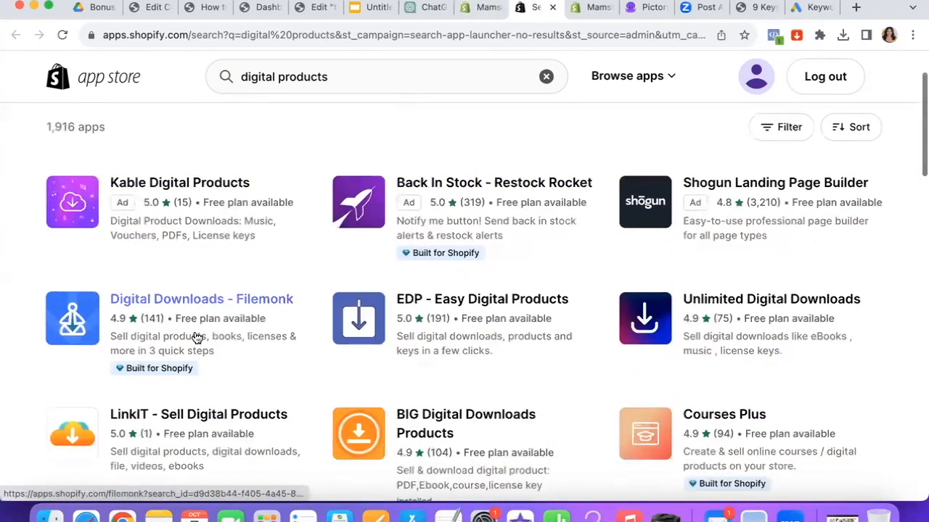
{"action": "scroll", "coordinate": [533, 316], "scroll_direction": "down", "scroll_amount": 2}
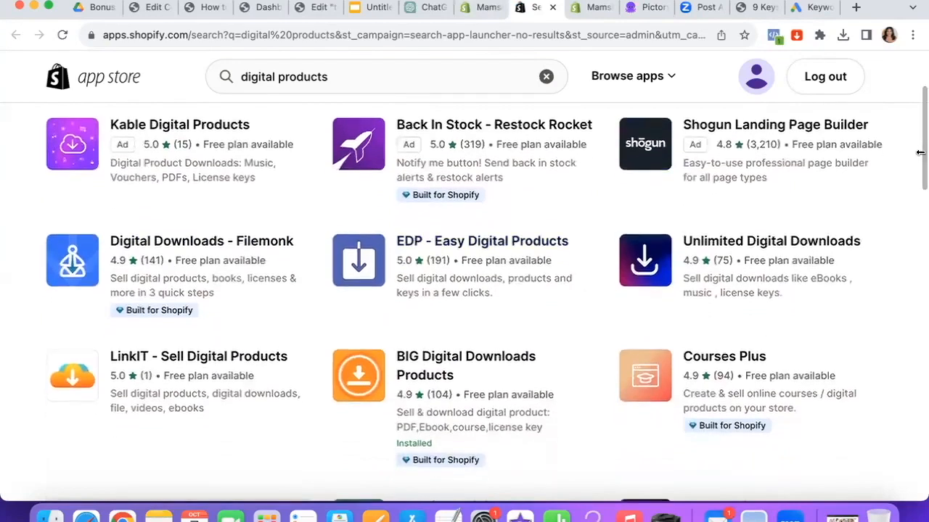
{"action": "left_click_drag", "start_coordinate": [919, 143], "coordinate": [918, 70]}
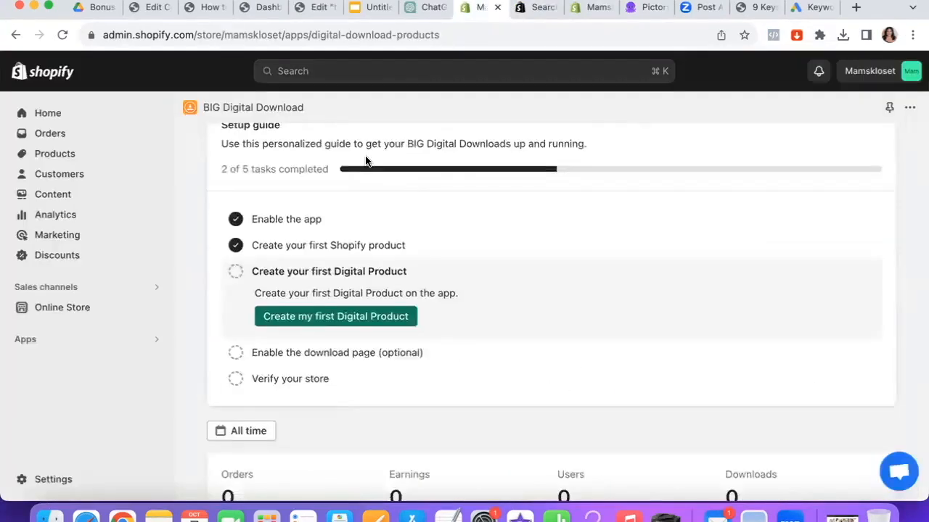
Return to BIG Digital Download and start creating the first digital product.
{"action": "scroll", "coordinate": [366, 160], "scroll_direction": "up", "scroll_amount": 1}
{"action": "scroll", "coordinate": [366, 160], "scroll_direction": "down", "scroll_amount": 2}
{"action": "left_click", "coordinate": [334, 288]}
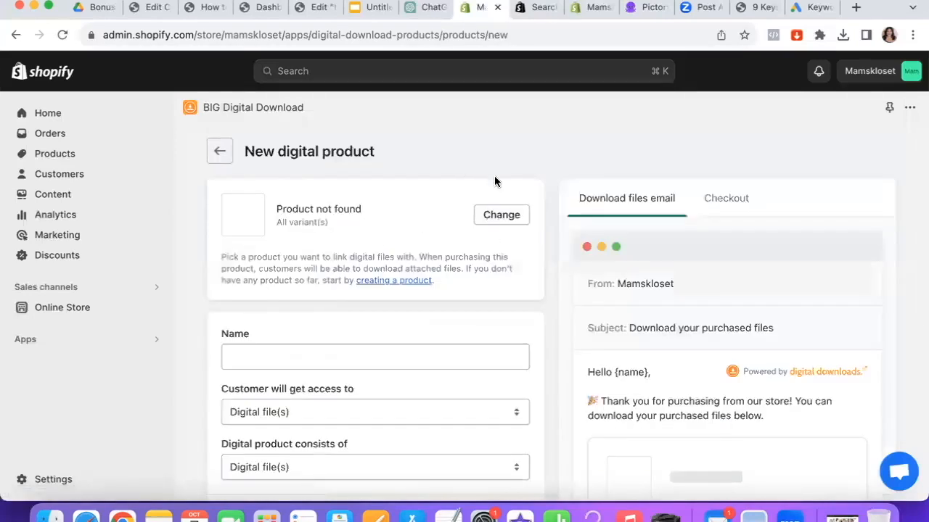
Search for "9 keys" and link the digital product to 9 Keys to Passive Wealth - Best Ways to Make Passive Income.
{"action": "left_click_drag", "start_coordinate": [322, 204], "coordinate": [352, 215]}
{"action": "left_click", "coordinate": [345, 193]}
{"action": "left_click", "coordinate": [501, 216]}
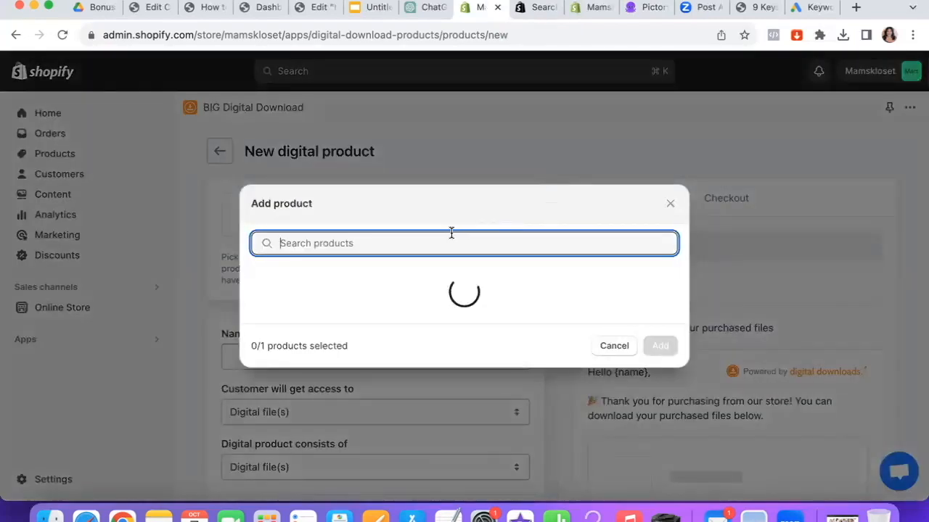
{"action": "type", "text": "9 keys"}
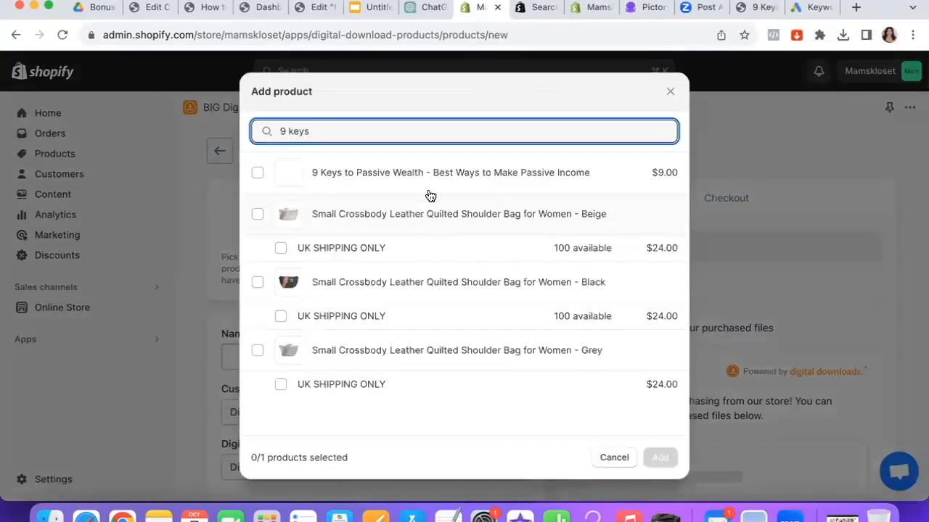
{"action": "left_click", "coordinate": [423, 183]}
{"action": "left_click", "coordinate": [659, 455]}
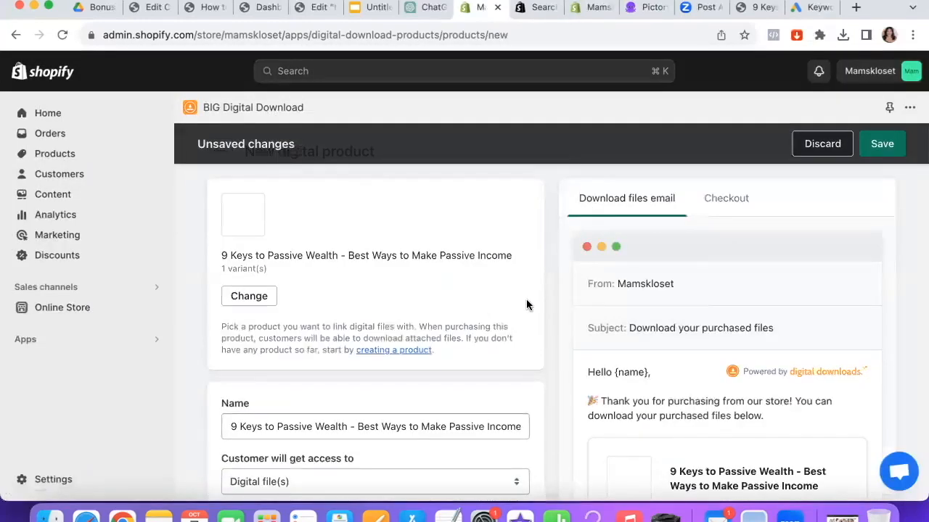
Check the digital product's name and access settings, and choose Digital file(s) as what it consists of.
{"action": "scroll", "coordinate": [526, 304], "scroll_direction": "down", "scroll_amount": 1}
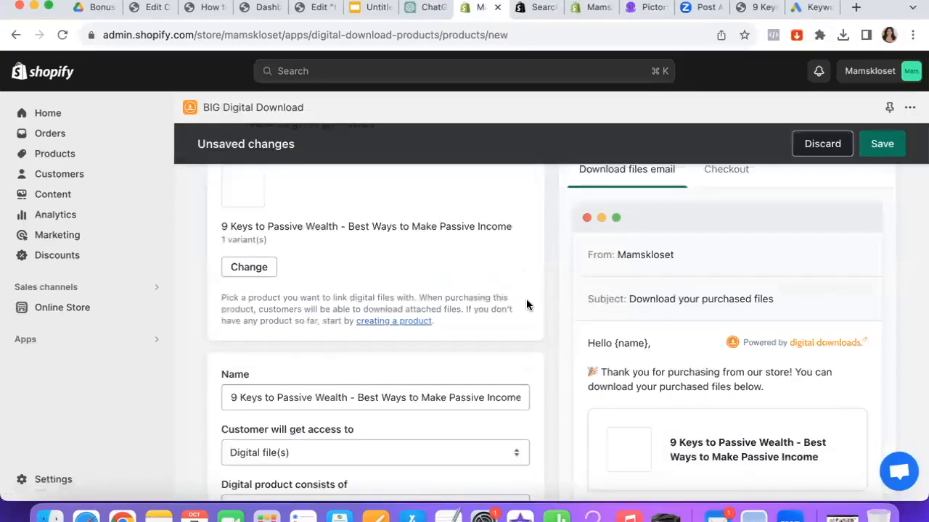
{"action": "scroll", "coordinate": [527, 304], "scroll_direction": "down", "scroll_amount": 5}
{"action": "scroll", "coordinate": [527, 304], "scroll_direction": "down", "scroll_amount": 2}
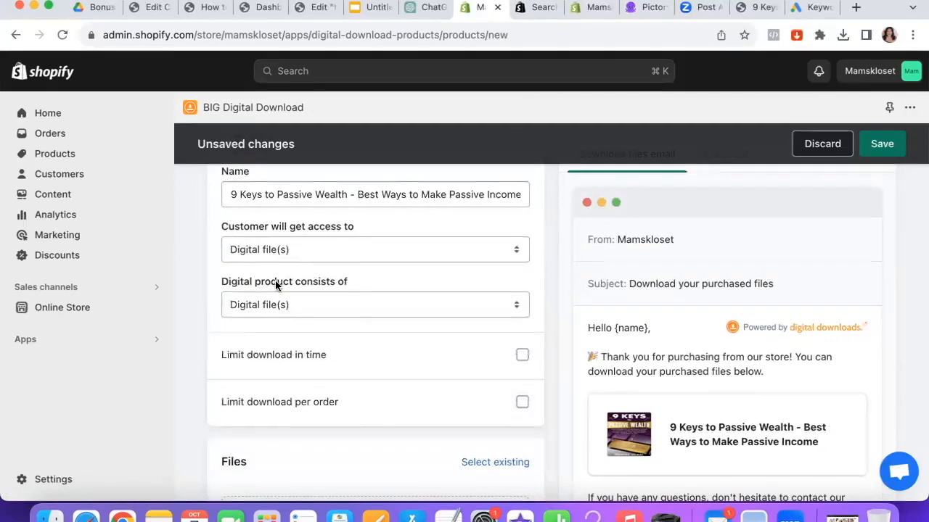
{"action": "left_click_drag", "start_coordinate": [261, 284], "coordinate": [320, 284]}
{"action": "left_click", "coordinate": [303, 305]}
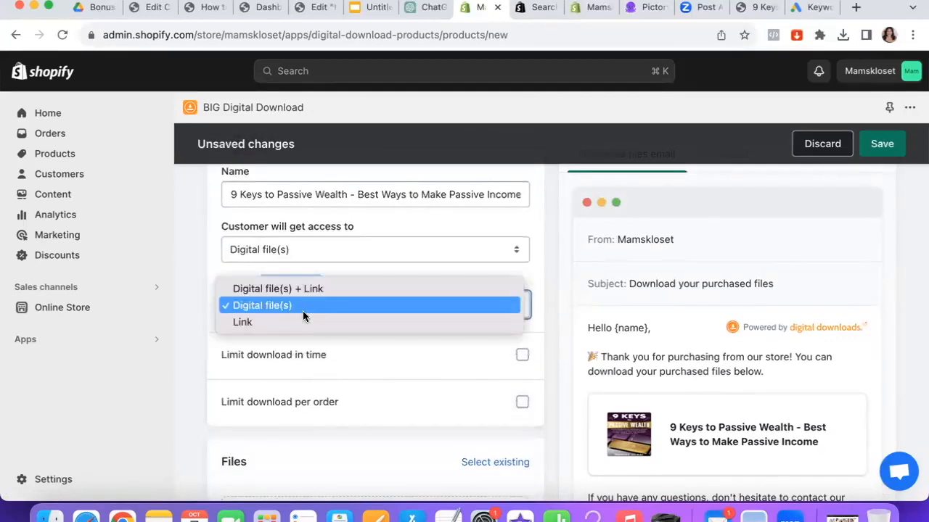
{"action": "left_click", "coordinate": [304, 305]}
{"action": "left_click", "coordinate": [314, 335]}
Upload latestbook-9keys.pdf from the 9keystopassivewealthbook folder as the download file and save the digital product.
{"action": "scroll", "coordinate": [315, 336], "scroll_direction": "down", "scroll_amount": 3}
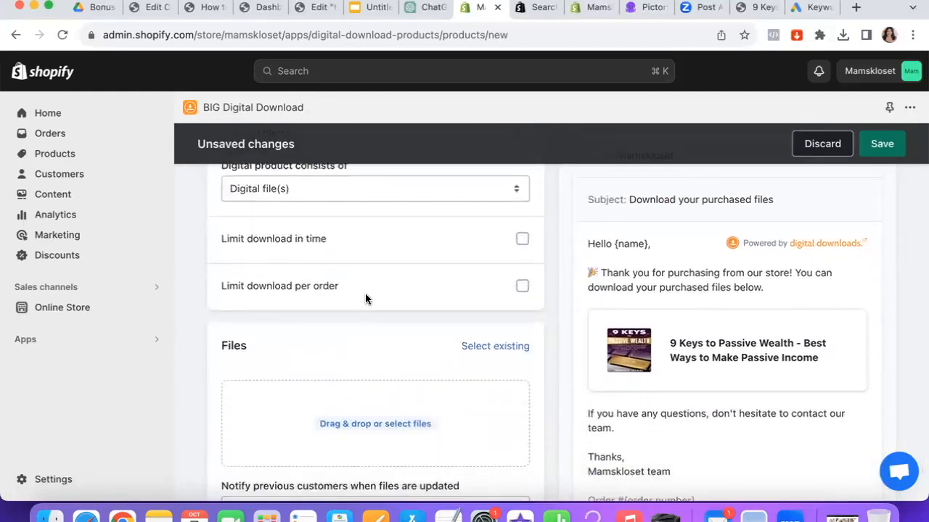
{"action": "scroll", "coordinate": [333, 283], "scroll_direction": "down", "scroll_amount": 1}
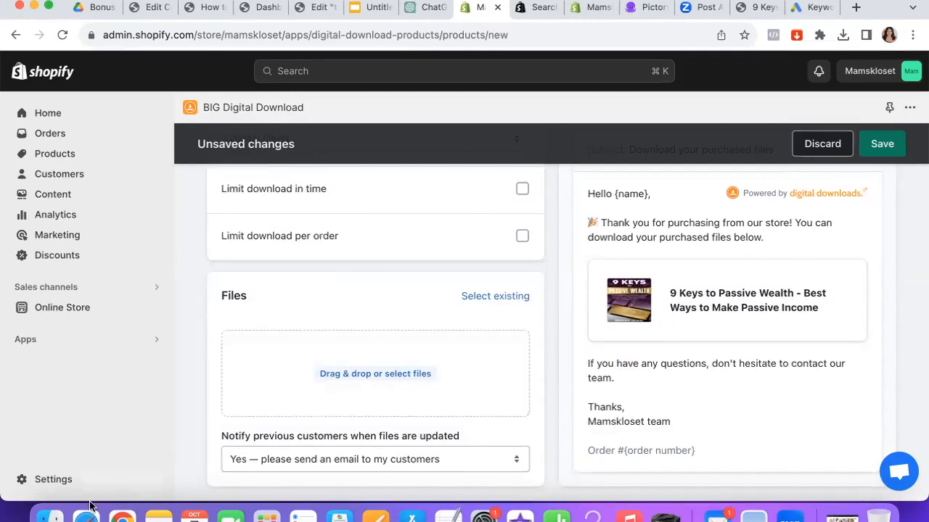
{"action": "left_click", "coordinate": [49, 517]}
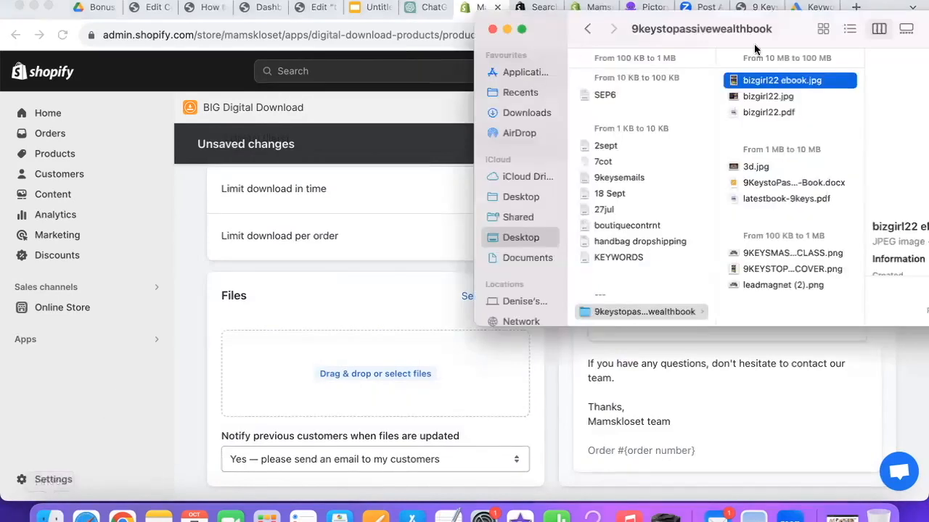
{"action": "left_click", "coordinate": [787, 111]}
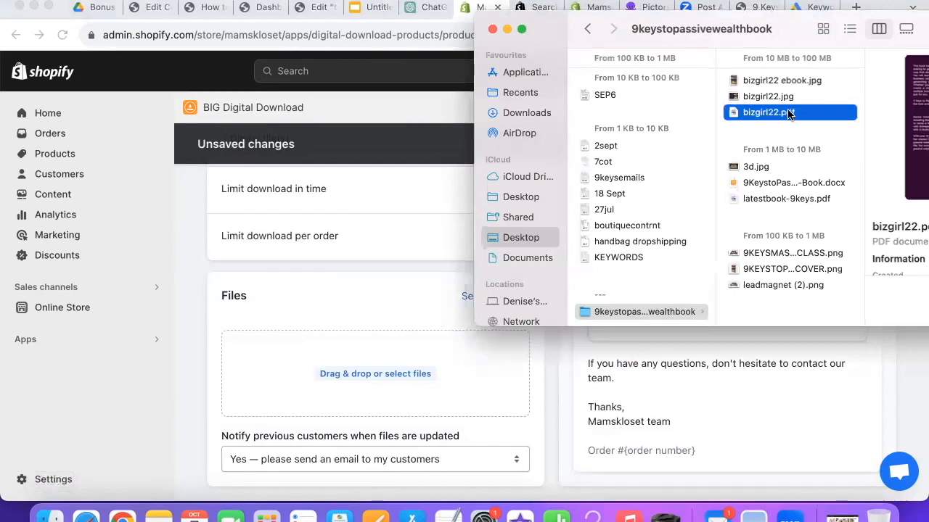
{"action": "left_click_drag", "start_coordinate": [795, 198], "coordinate": [406, 372]}
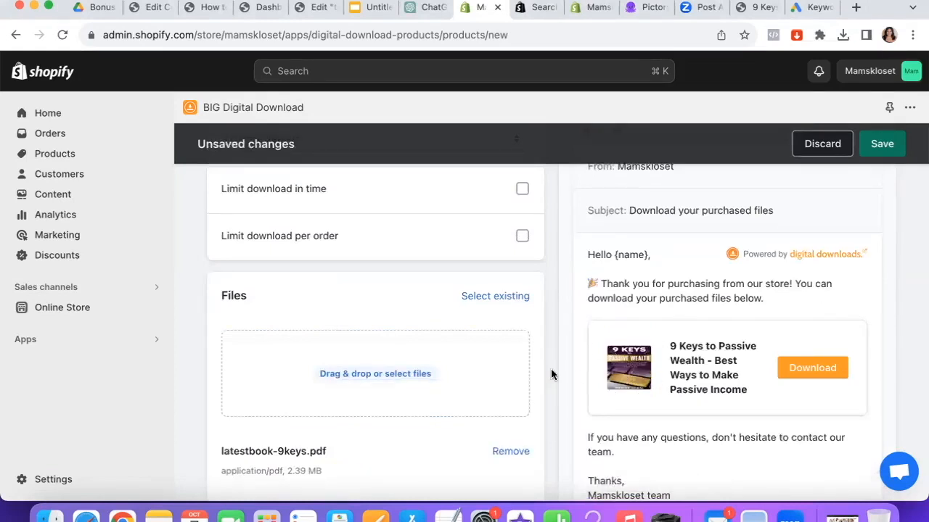
{"action": "scroll", "coordinate": [549, 370], "scroll_direction": "down", "scroll_amount": 2}
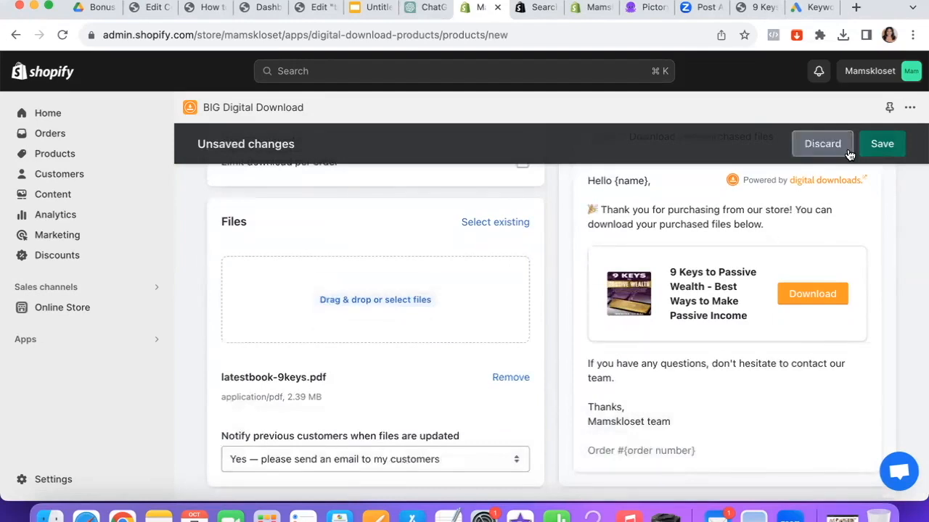
{"action": "left_click", "coordinate": [881, 147]}
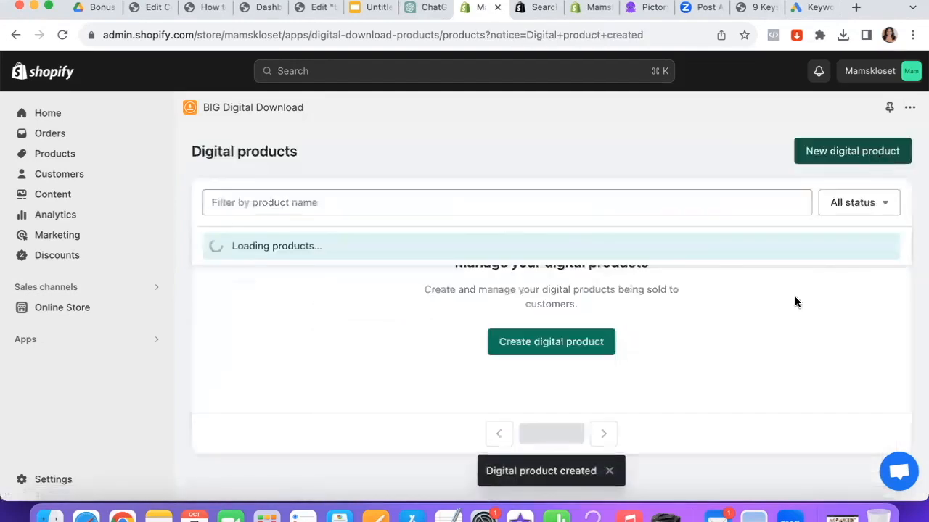
Open the saved digital product and examine its checkout preview, including the thank-you message and email delivery note.
{"action": "scroll", "coordinate": [721, 211], "scroll_direction": "down", "scroll_amount": 2}
{"action": "scroll", "coordinate": [723, 208], "scroll_direction": "down", "scroll_amount": 2}
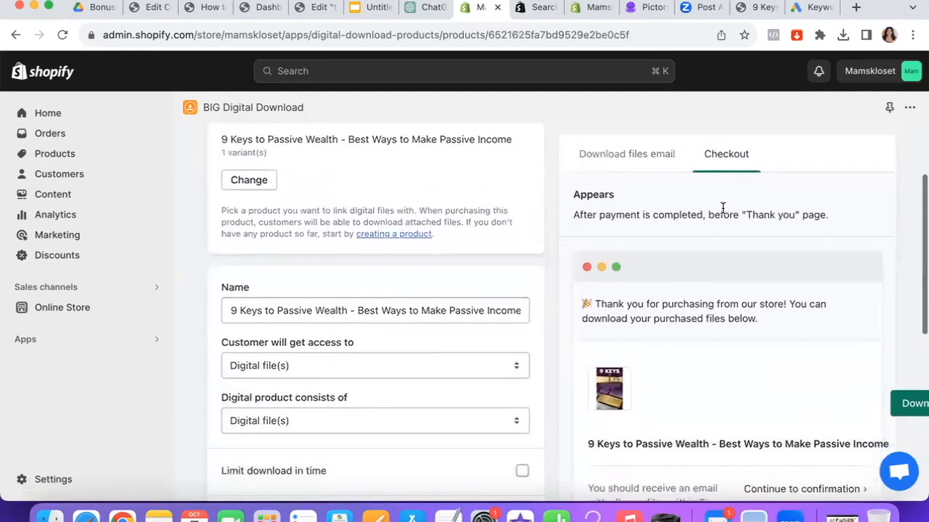
{"action": "left_click_drag", "start_coordinate": [716, 354], "coordinate": [715, 396]}
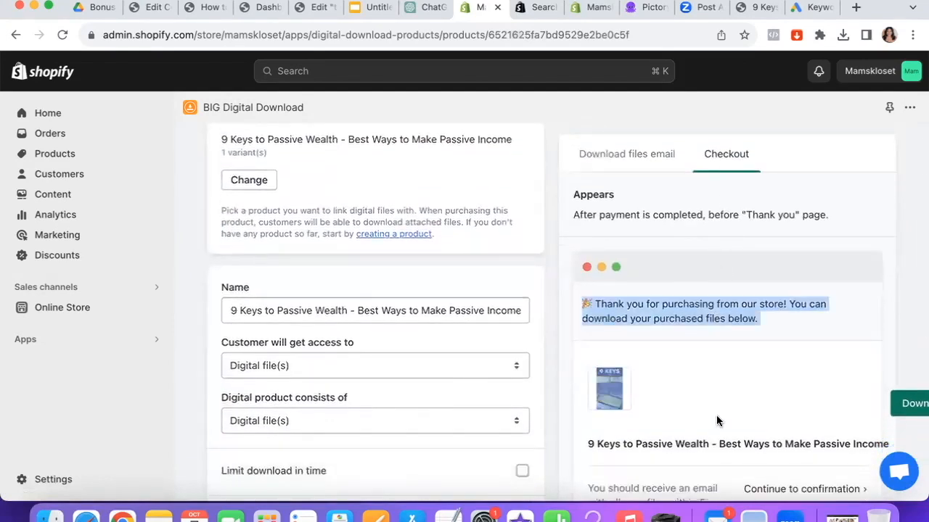
{"action": "left_click", "coordinate": [706, 252]}
{"action": "left_click_drag", "start_coordinate": [678, 304], "coordinate": [699, 331]}
{"action": "scroll", "coordinate": [699, 325], "scroll_direction": "down", "scroll_amount": 2}
{"action": "left_click", "coordinate": [697, 354]}
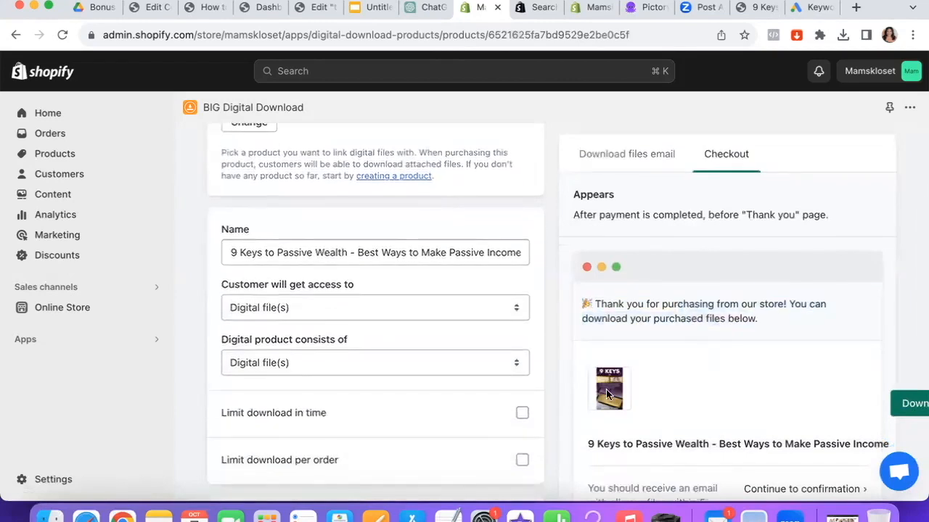
{"action": "left_click_drag", "start_coordinate": [648, 464], "coordinate": [682, 494]}
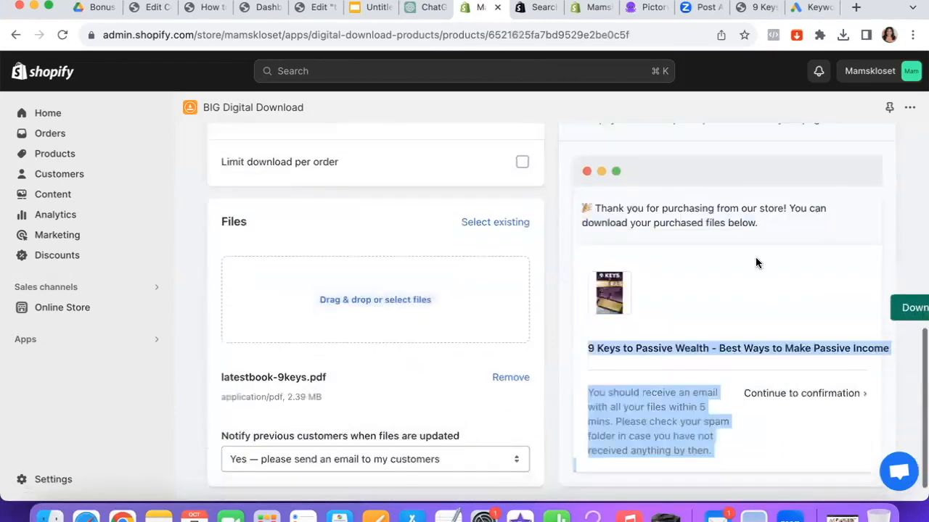
{"action": "left_click", "coordinate": [678, 401]}
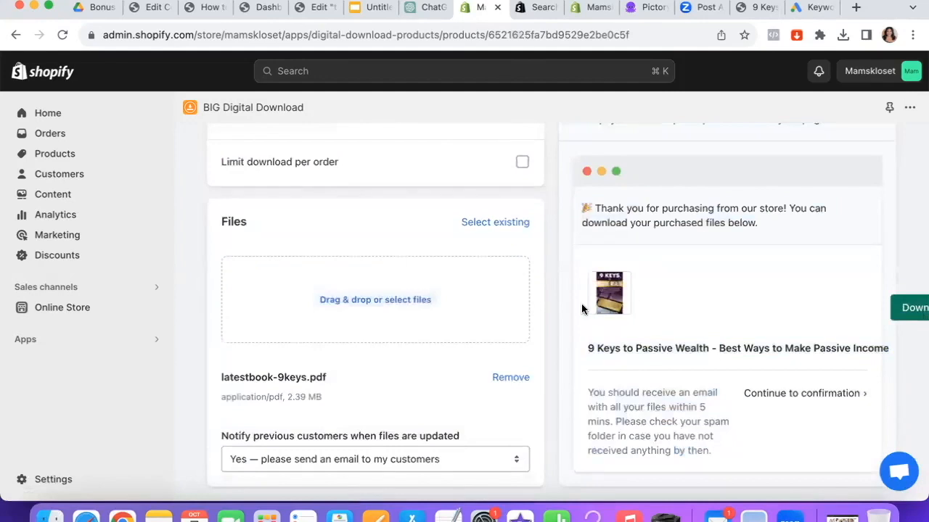
{"action": "scroll", "coordinate": [628, 236], "scroll_direction": "up", "scroll_amount": 6}
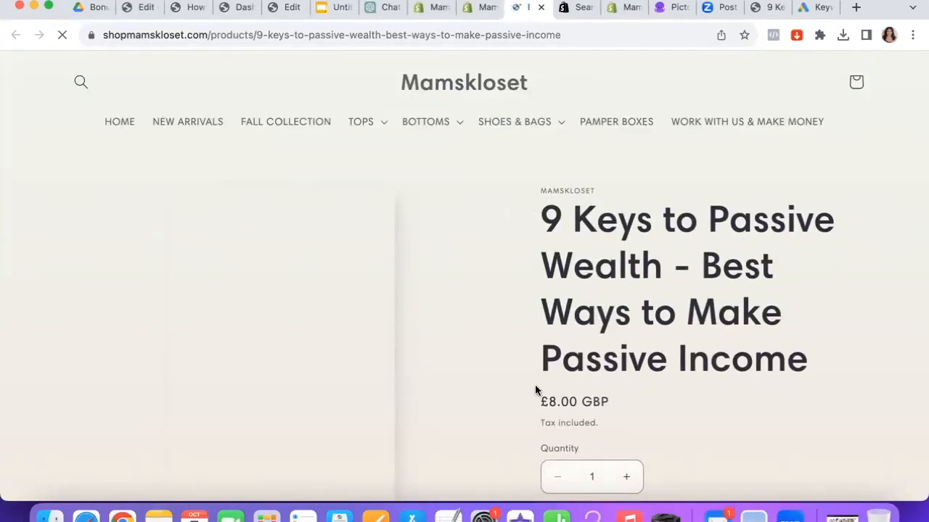
Review the book's storefront page, including its cover, price and purchase buttons, and hide the store preview bar.
{"action": "scroll", "coordinate": [537, 186], "scroll_direction": "down", "scroll_amount": 3}
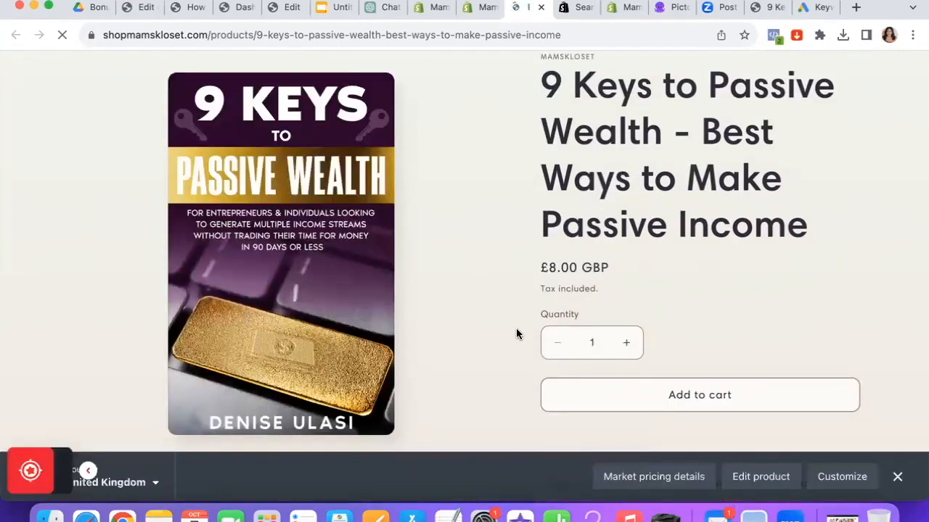
{"action": "scroll", "coordinate": [517, 205], "scroll_direction": "up", "scroll_amount": 1}
{"action": "scroll", "coordinate": [518, 204], "scroll_direction": "up", "scroll_amount": 1}
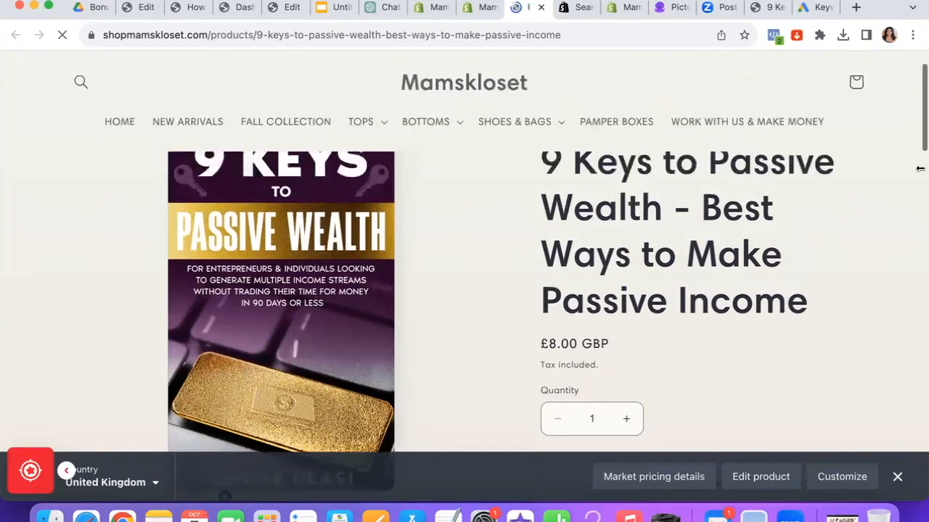
{"action": "mouse_move", "coordinate": [920, 119]}
{"action": "left_mouse_down"}
{"action": "mouse_move", "coordinate": [919, 106]}
{"action": "mouse_move", "coordinate": [920, 114]}
{"action": "left_mouse_up"}
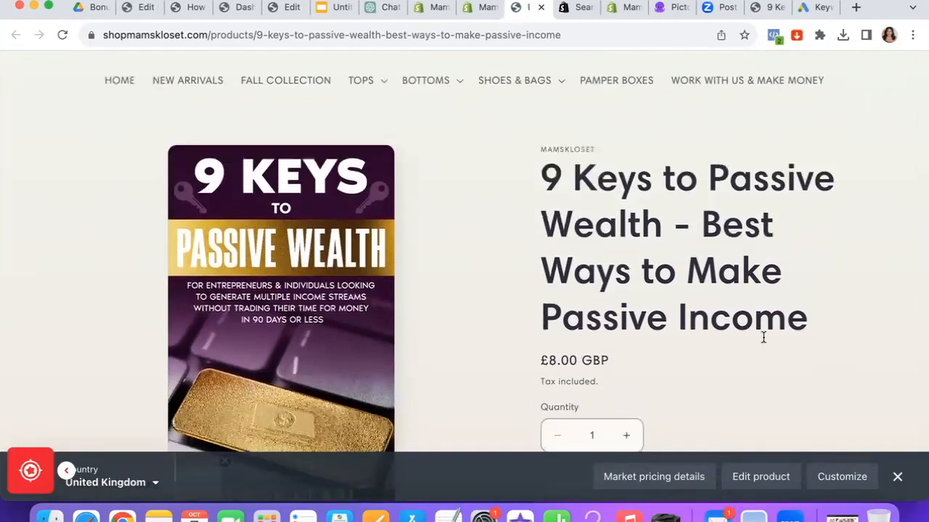
{"action": "scroll", "coordinate": [578, 374], "scroll_direction": "down", "scroll_amount": 3}
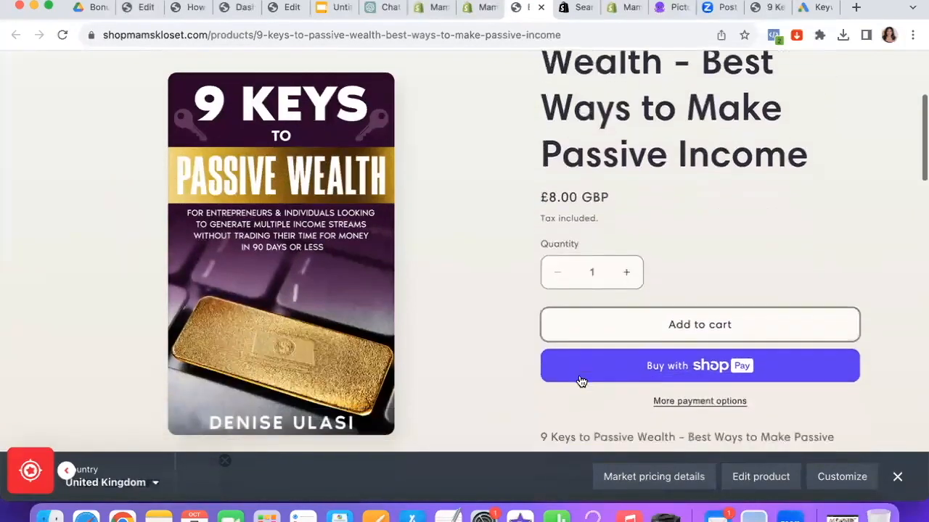
{"action": "scroll", "coordinate": [581, 381], "scroll_direction": "up", "scroll_amount": 3}
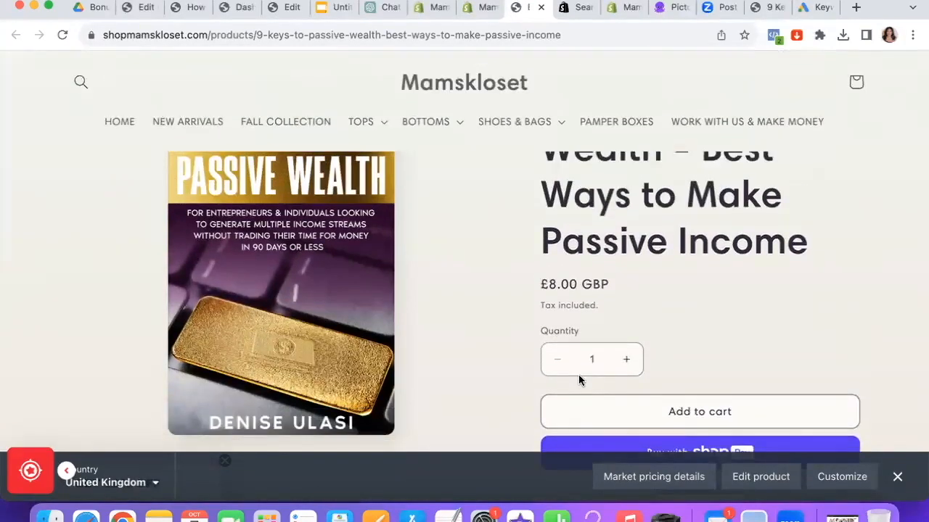
{"action": "scroll", "coordinate": [715, 359], "scroll_direction": "down", "scroll_amount": 1}
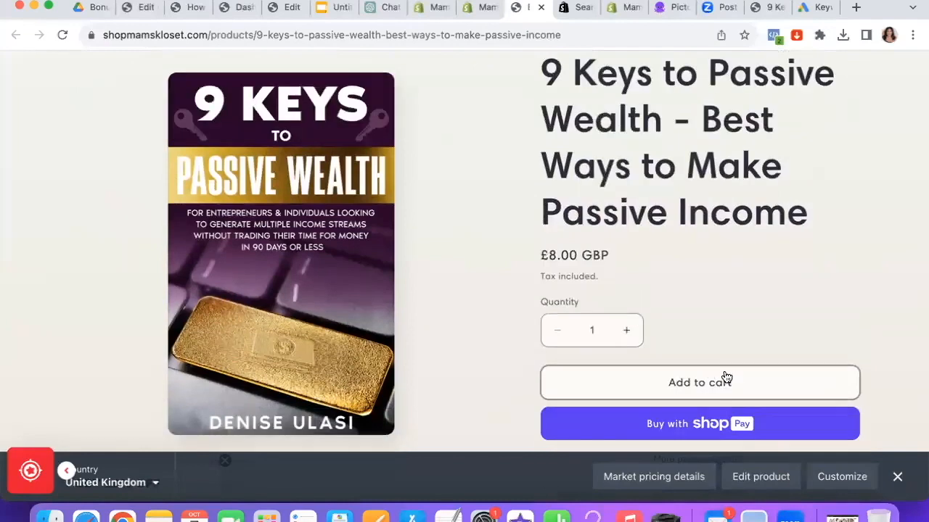
{"action": "scroll", "coordinate": [693, 308], "scroll_direction": "down", "scroll_amount": 1}
{"action": "scroll", "coordinate": [693, 308], "scroll_direction": "up", "scroll_amount": 1}
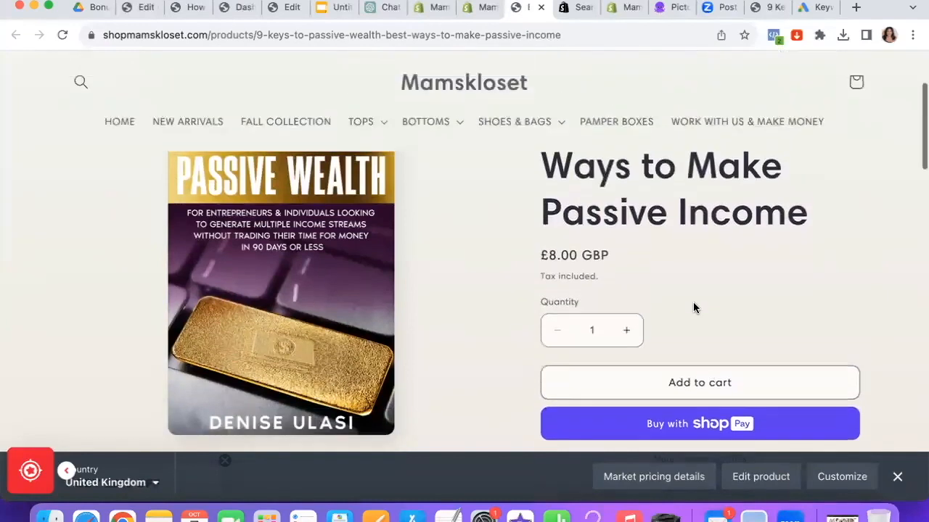
{"action": "left_click", "coordinate": [898, 476]}
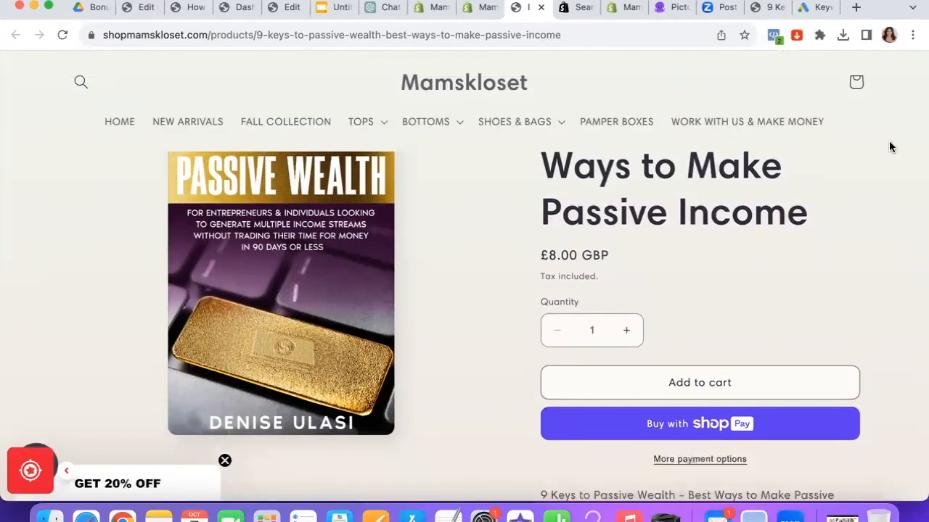
{"action": "scroll", "coordinate": [890, 144], "scroll_direction": "up", "scroll_amount": 2}
{"action": "scroll", "coordinate": [891, 145], "scroll_direction": "up", "scroll_amount": 2}
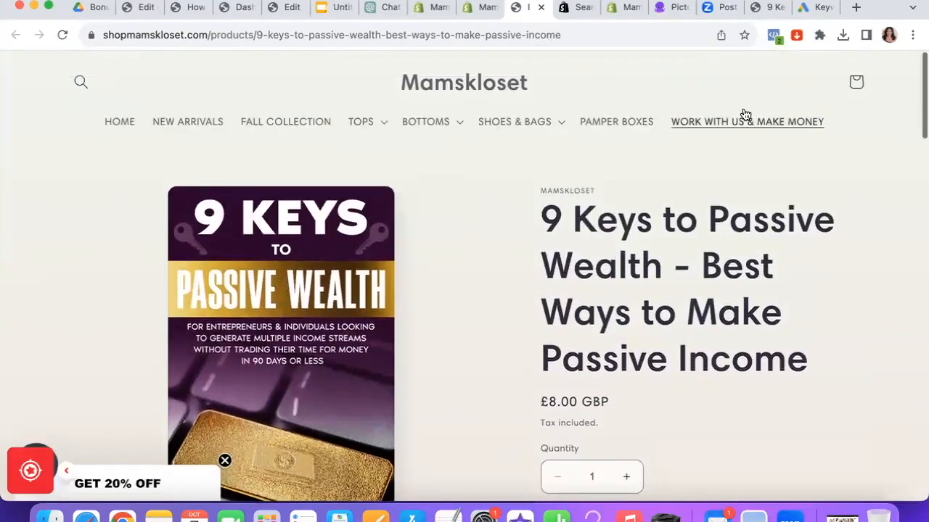
Open the 9 Keys to Passive Wealth product from the store admin's product list and set its price to $17.
{"action": "left_click", "coordinate": [480, 9]}
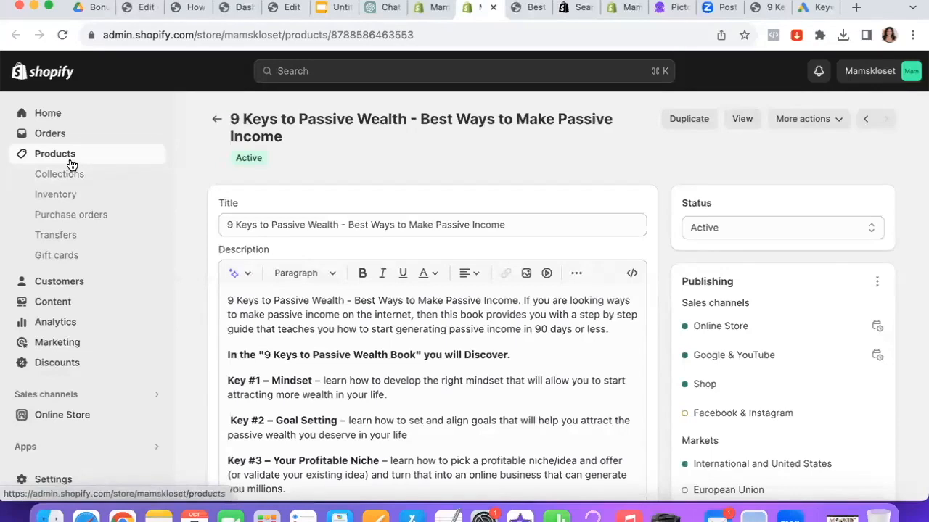
{"action": "left_click", "coordinate": [64, 154]}
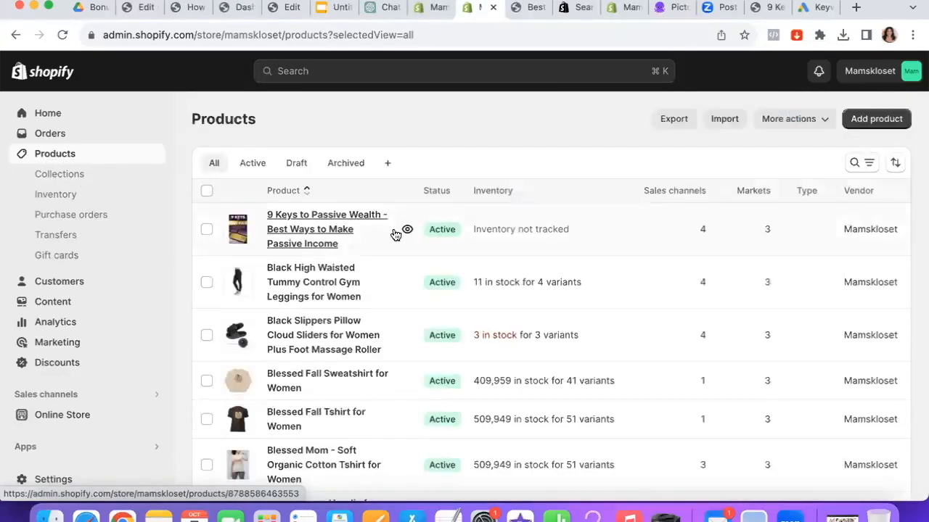
{"action": "left_click", "coordinate": [330, 233]}
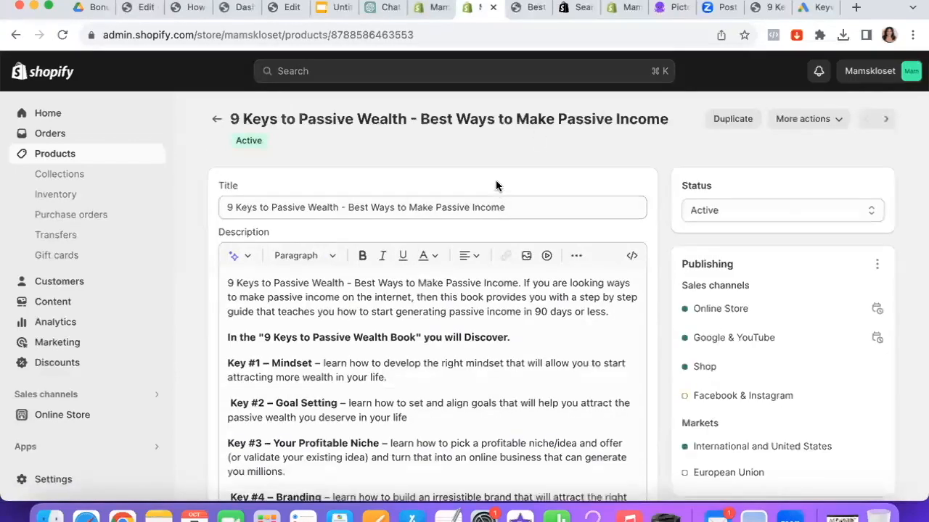
{"action": "scroll", "coordinate": [495, 181], "scroll_direction": "down", "scroll_amount": 15}
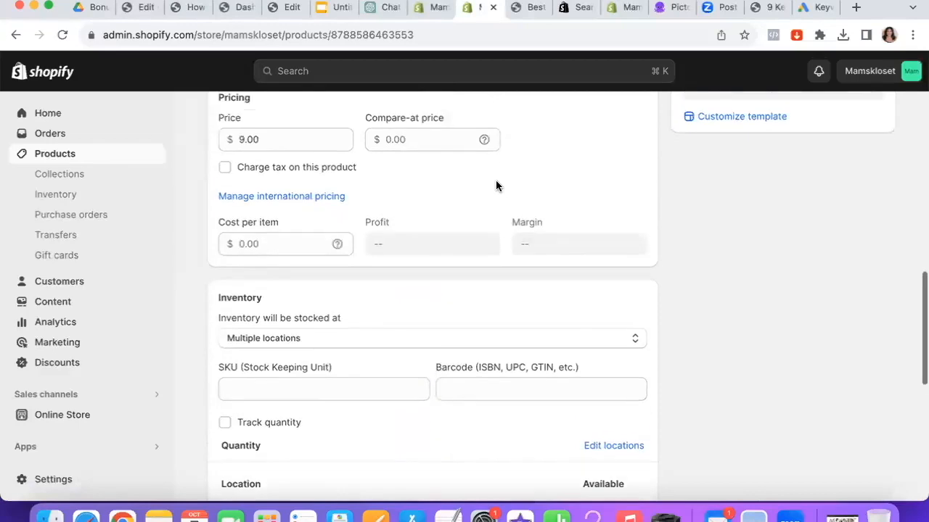
{"action": "scroll", "coordinate": [495, 182], "scroll_direction": "up", "scroll_amount": 3}
{"action": "left_click", "coordinate": [276, 234]}
{"action": "left_click_drag", "start_coordinate": [276, 234], "coordinate": [192, 232]}
{"action": "type", "text": "17"}
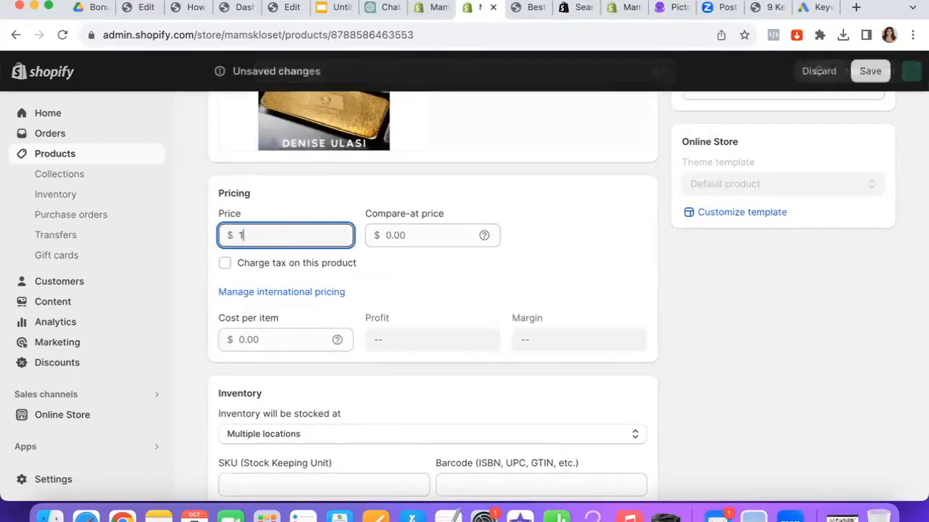